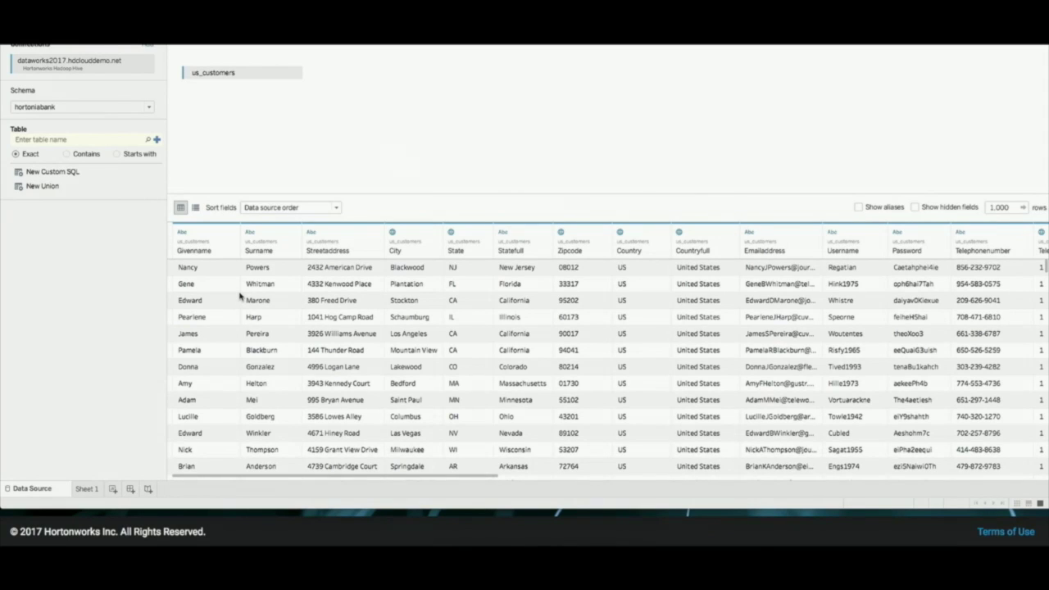
# Look through the customer columns in the us_customers data preview, as far as birthday, age and zodiac sign.
pyautogui.hscroll(2, 519, 307)
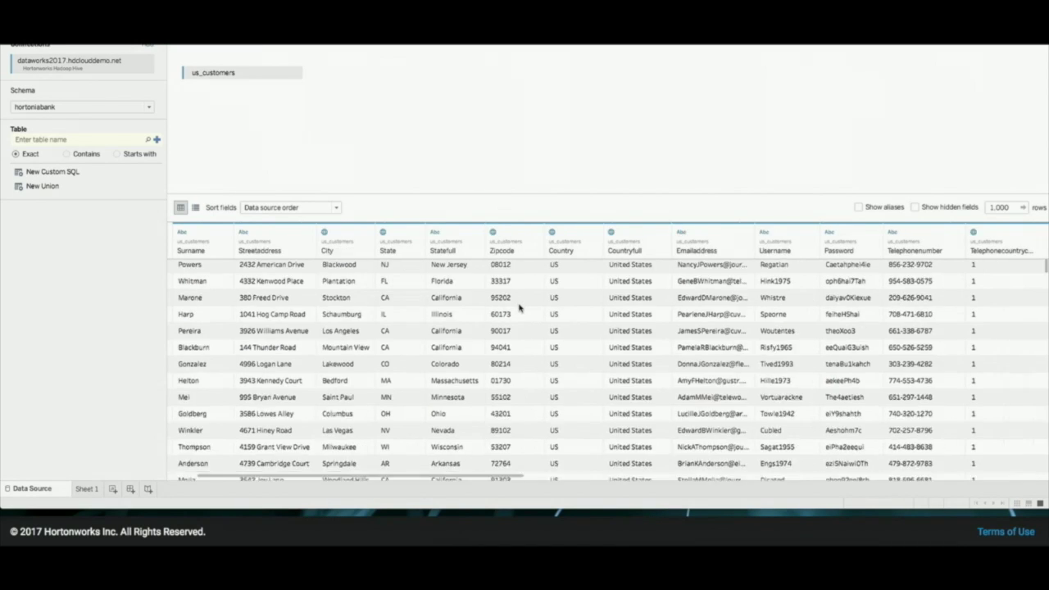
pyautogui.hscroll(5, 519, 307)
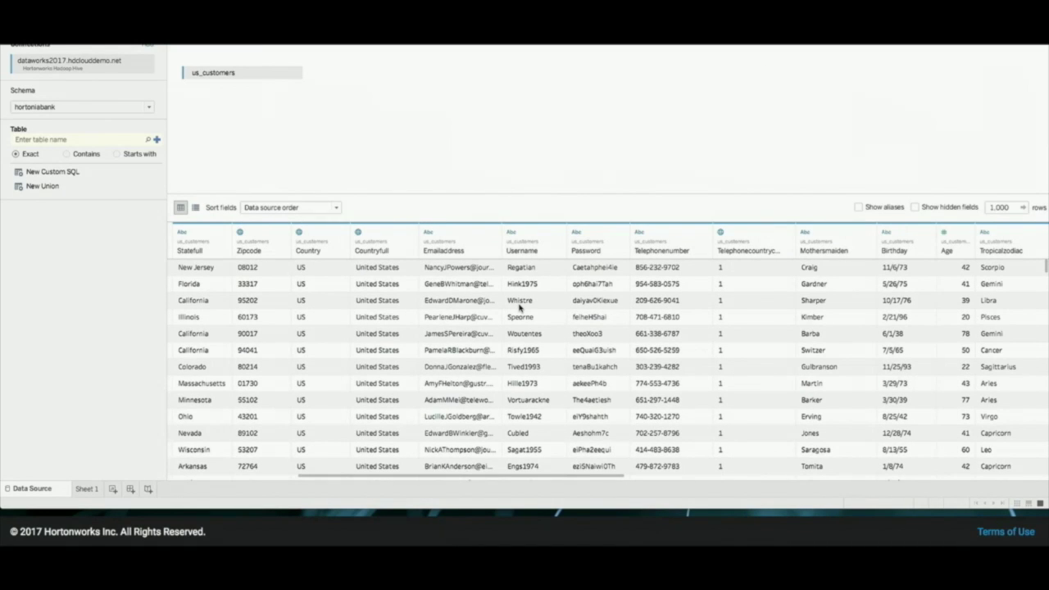
pyautogui.hscroll(-6, 519, 308)
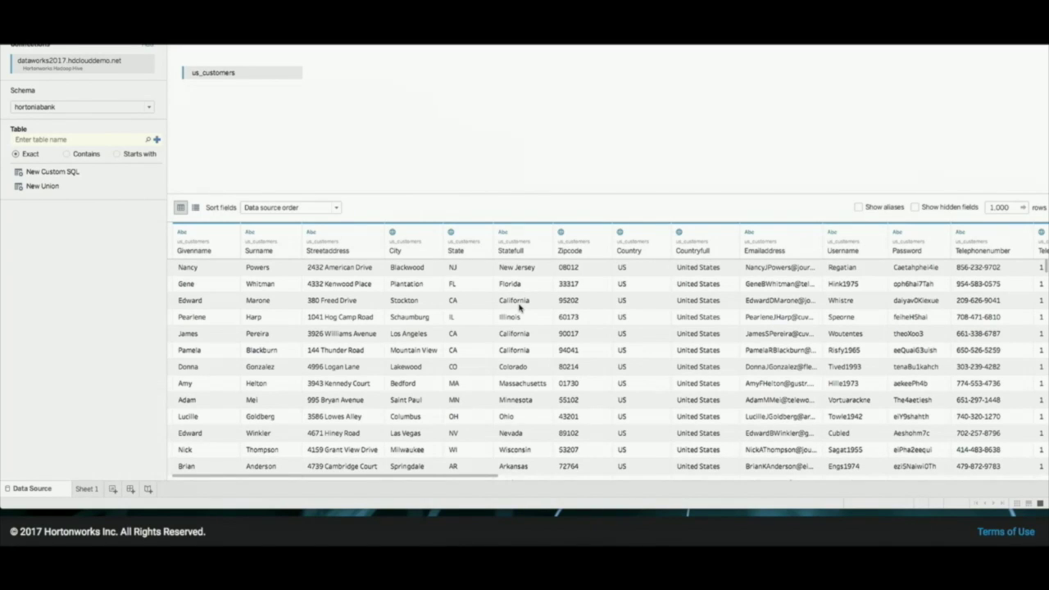
# Switch to Ranger, open the access policies and try to sign in with the prefilled account.
pyautogui.press('super+Tab')
pyautogui.press('super+Tab')
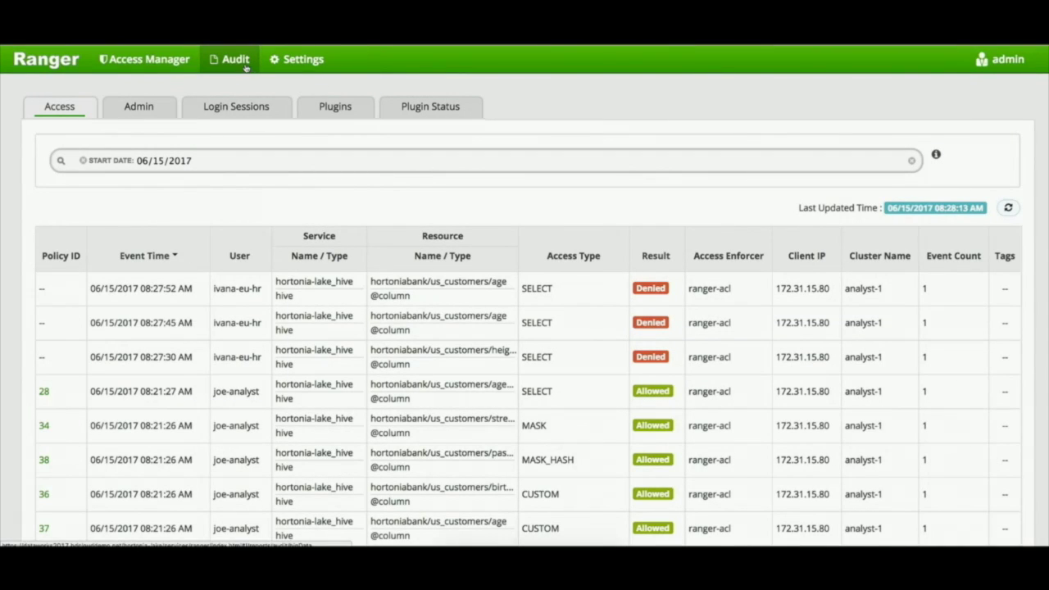
pyautogui.click(144, 59)
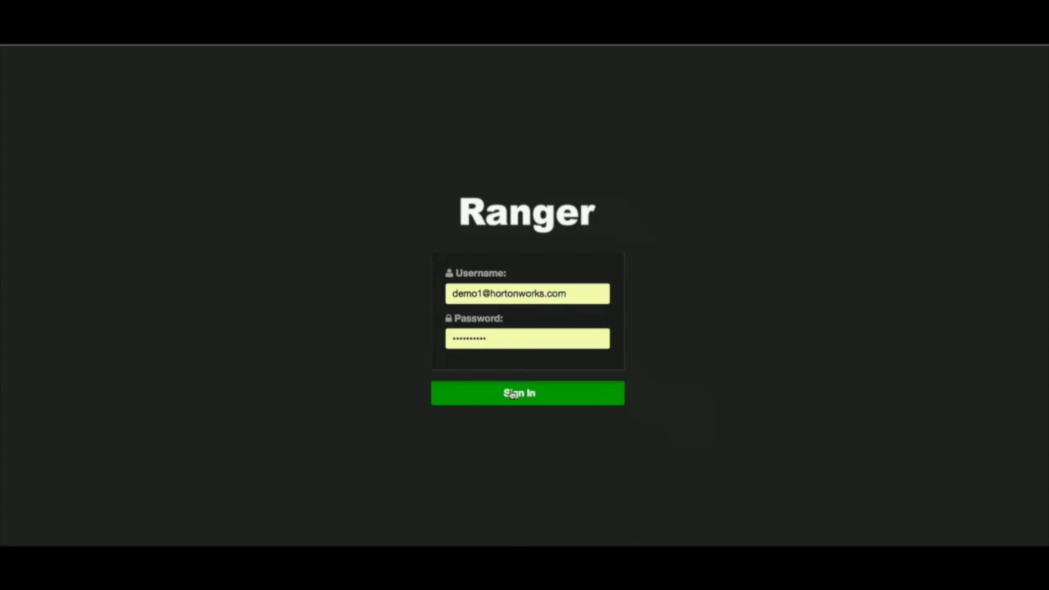
pyautogui.click(511, 394)
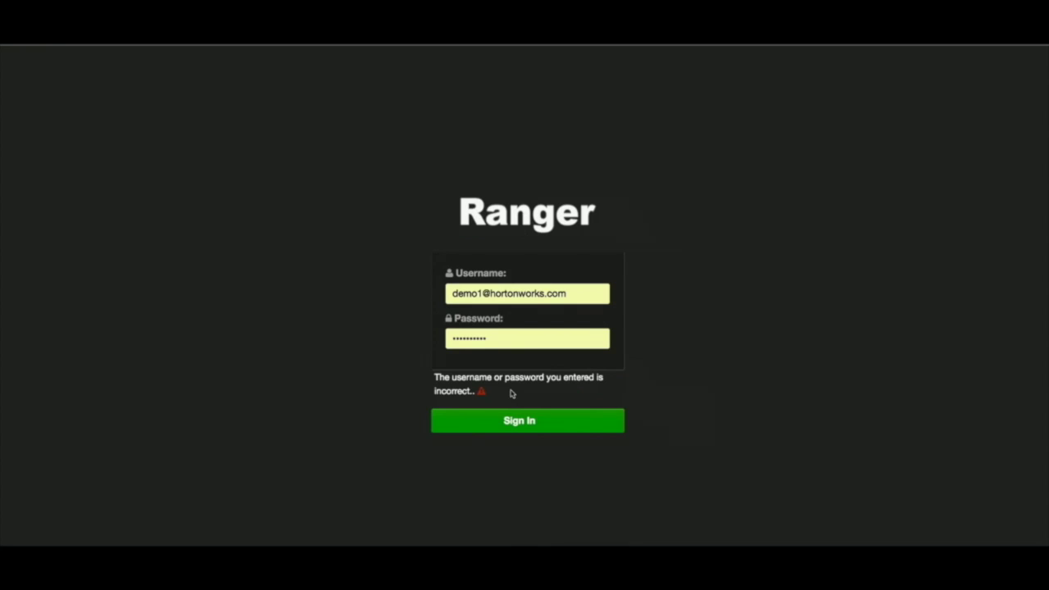
# Replace the username with admin, fill in its saved account password and sign in to Ranger.
pyautogui.doubleClick(508, 337)
pyautogui.tripleClick(592, 291)
pyautogui.write('a')
pyautogui.press('Down')
pyautogui.press('Return')
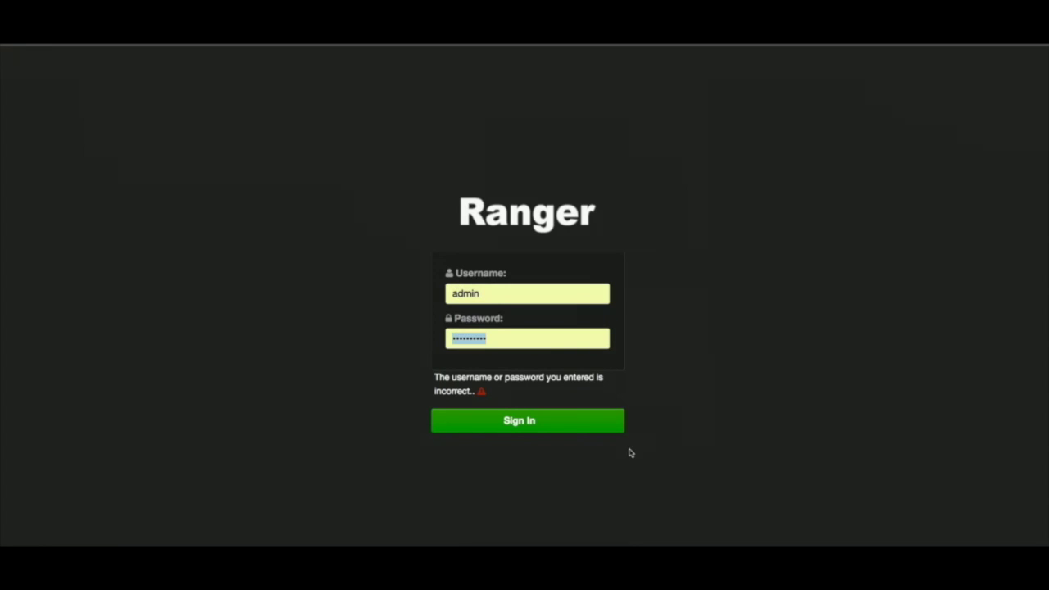
pyautogui.click(562, 426)
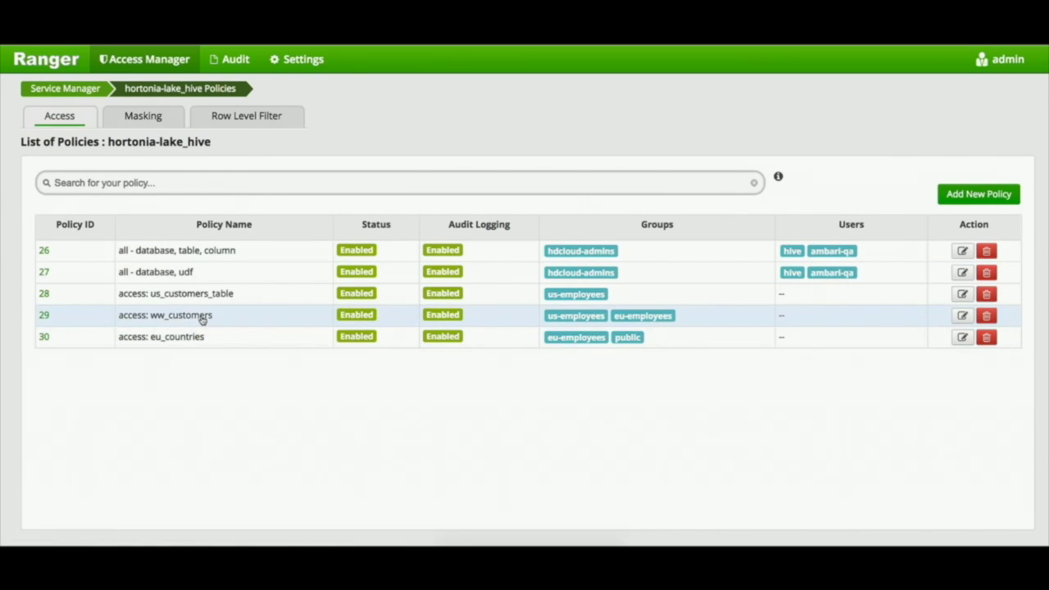
# Review the masking policies of hortonia-lake_hive and the row filter conditions of its ww_customers table policy.
pyautogui.click(159, 120)
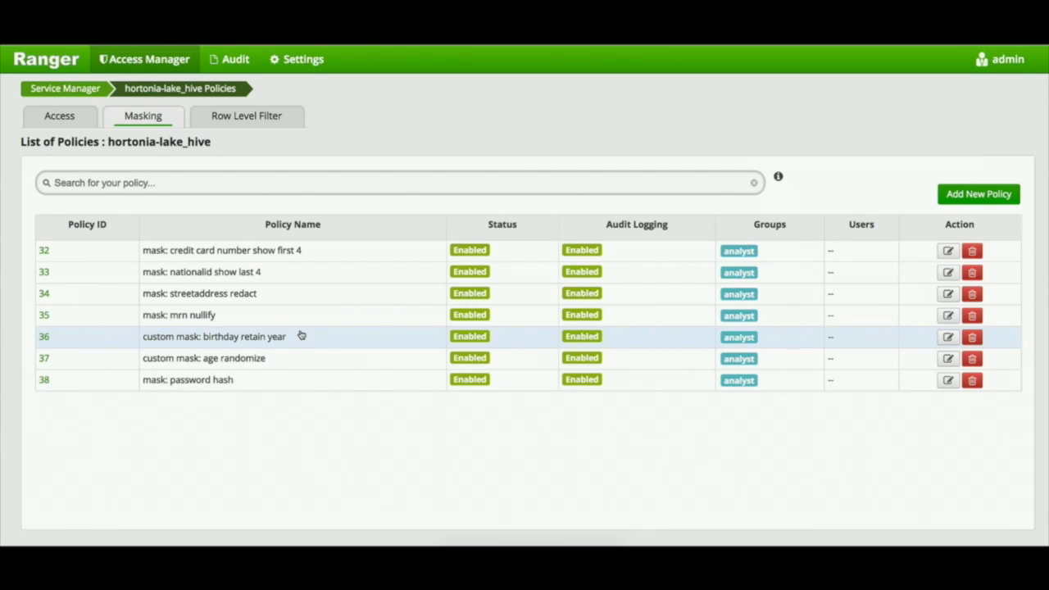
pyautogui.click(247, 117)
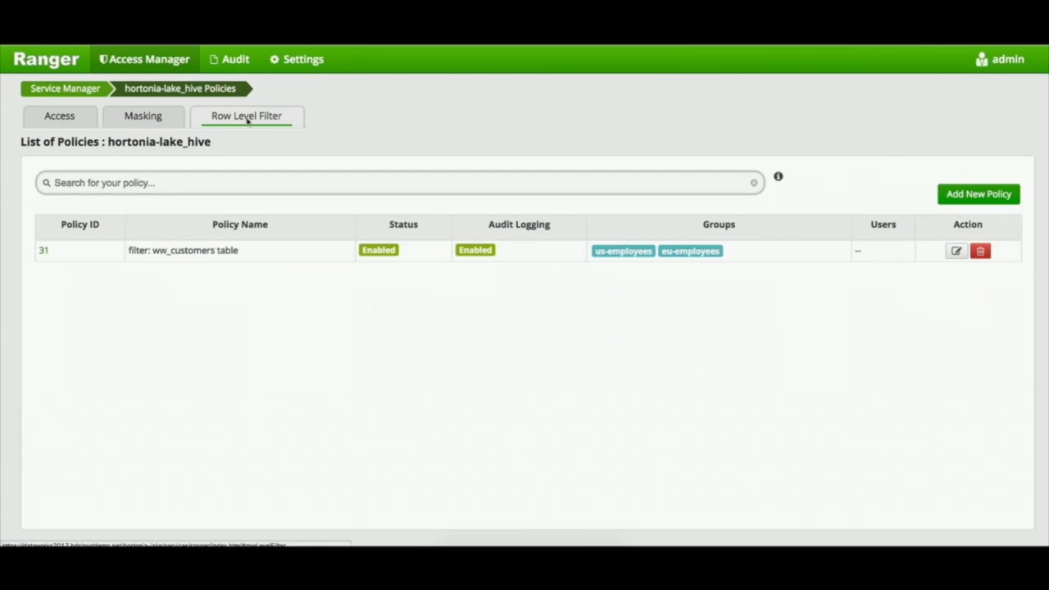
pyautogui.click(956, 252)
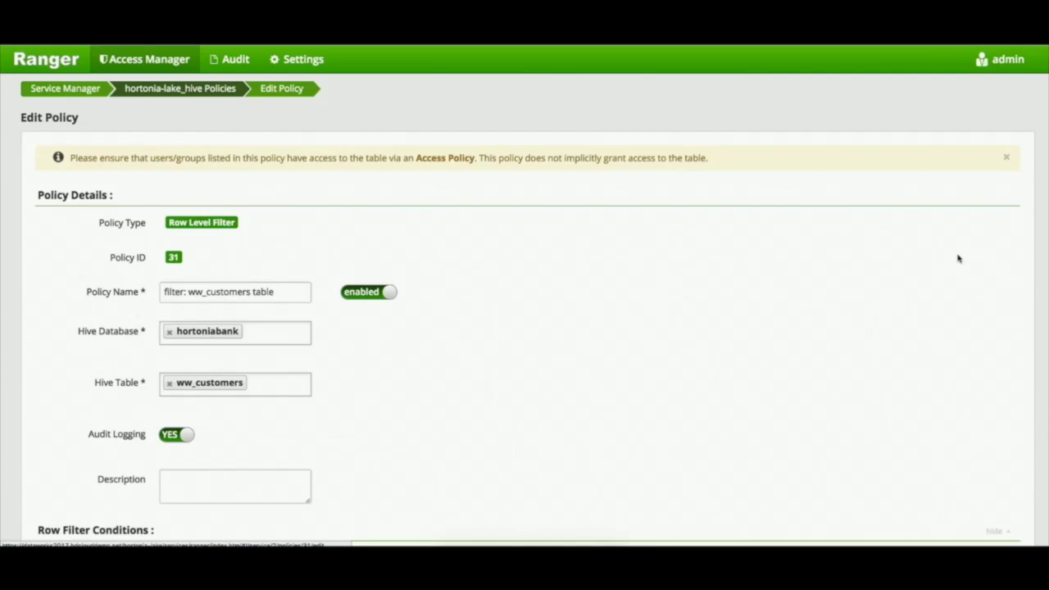
pyautogui.scroll(-4, 847, 309)
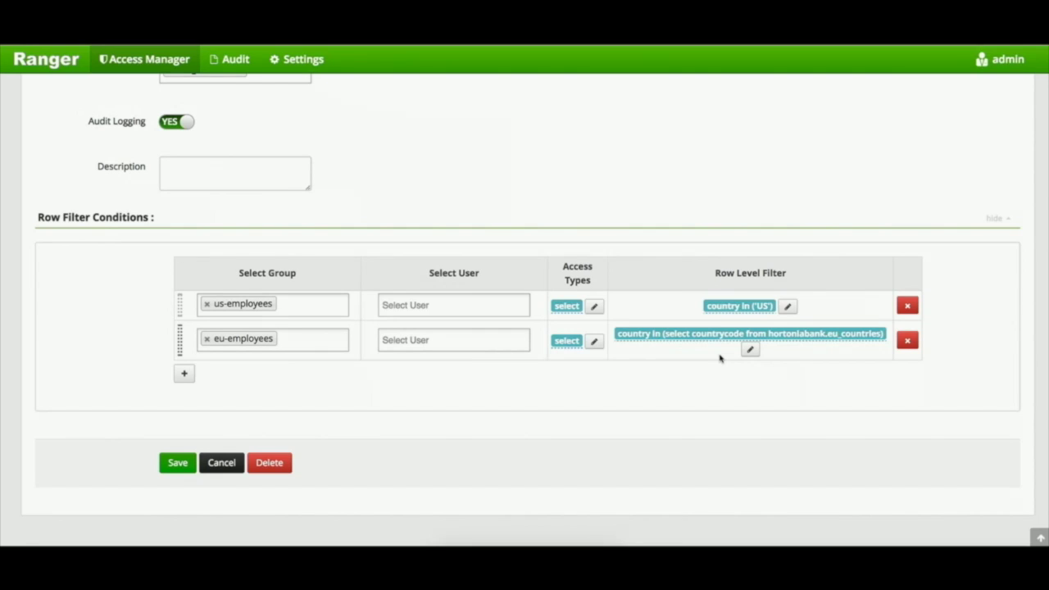
# Check the access audit log and return to the service manager.
pyautogui.click(236, 59)
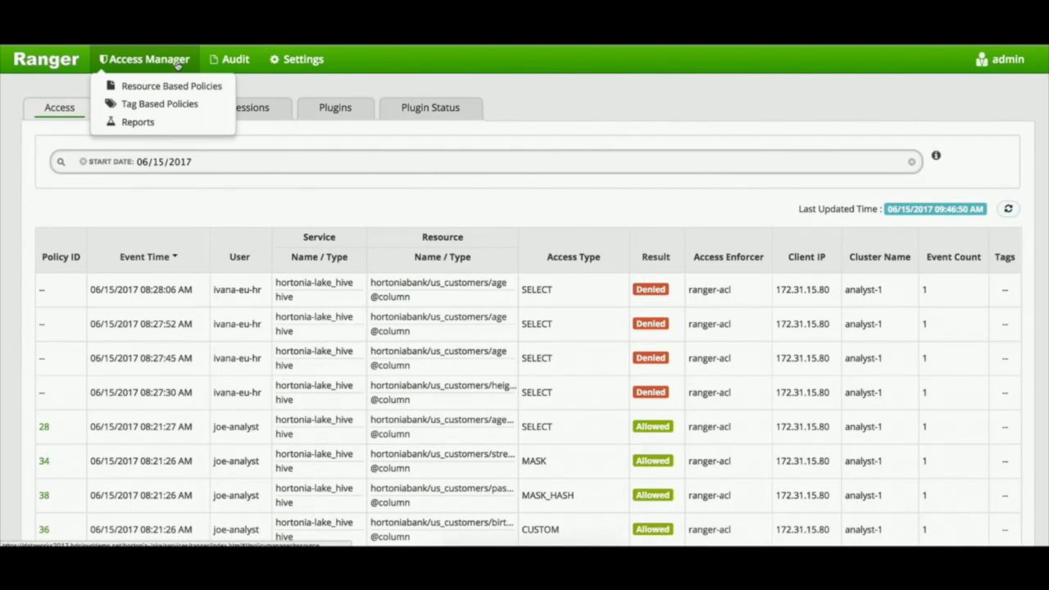
pyautogui.click(178, 58)
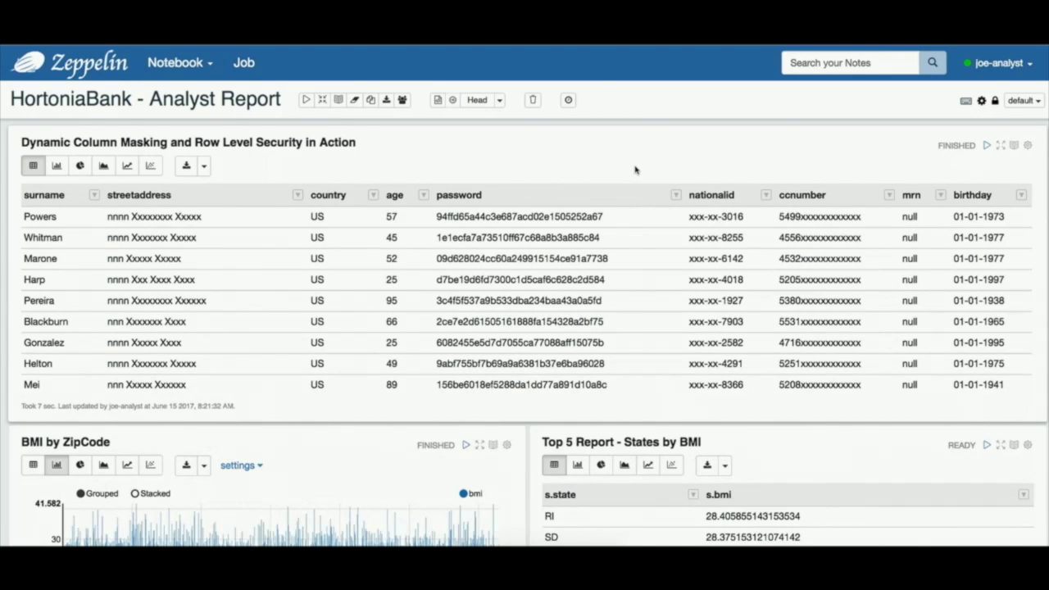
# Rerun the "Dynamic Column Masking and Row Level Security in Action" paragraph in the HortoniaBank - Analyst Report notebook.
pyautogui.click(1019, 72)
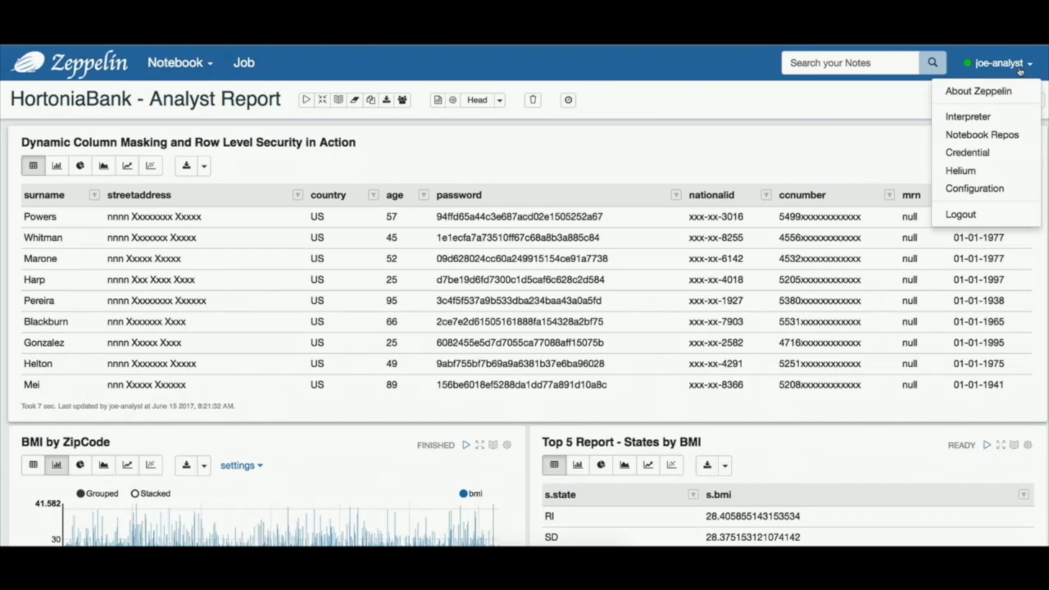
pyautogui.click(706, 91)
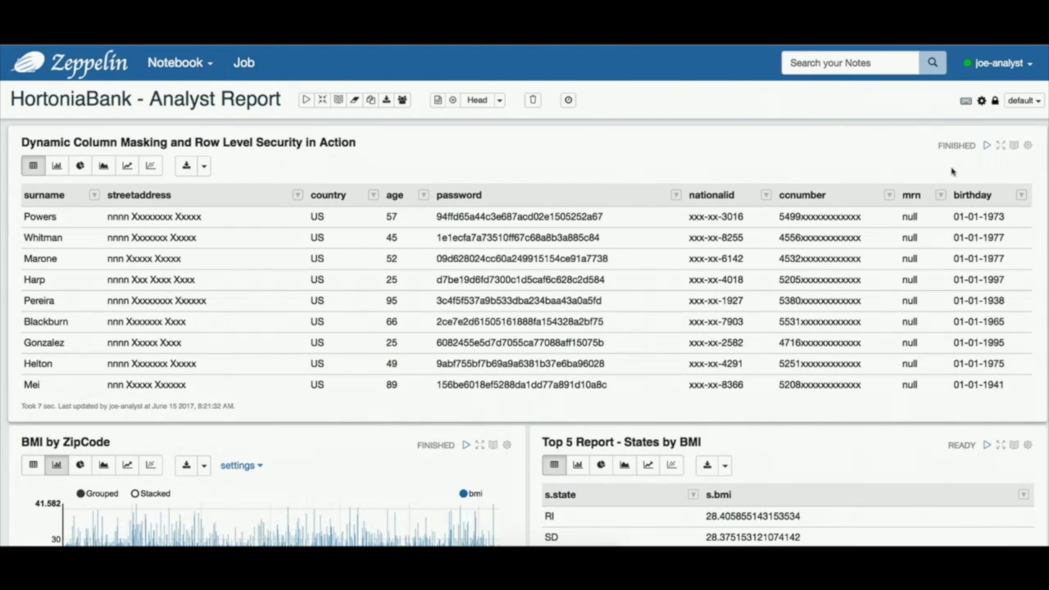
pyautogui.click(988, 146)
# Switch to the HortoniaBank - Analyst 2 notebook window and rerun its us_customers query paragraph as the EU HR user.
pyautogui.click(278, 37)
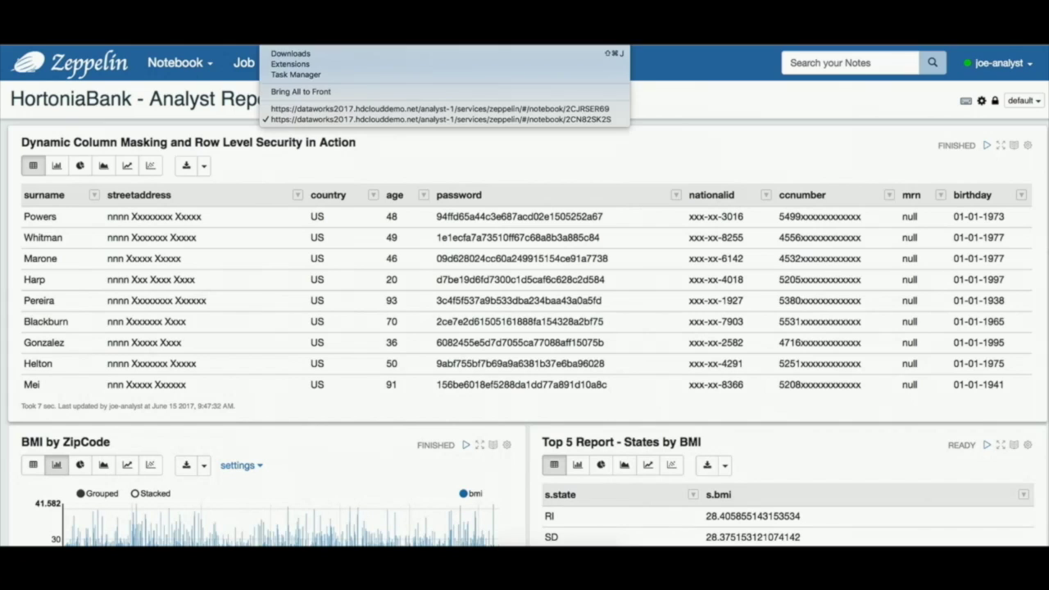
pyautogui.click(321, 110)
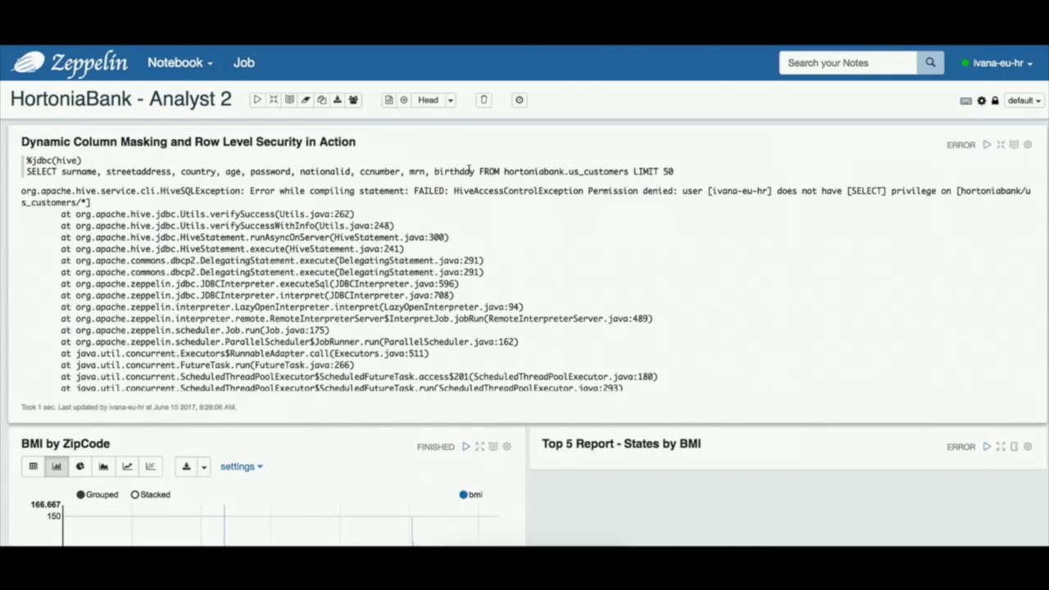
pyautogui.click(987, 145)
# Go back to the analyst's browser window and open Ranger's audit log.
pyautogui.click(274, 43)
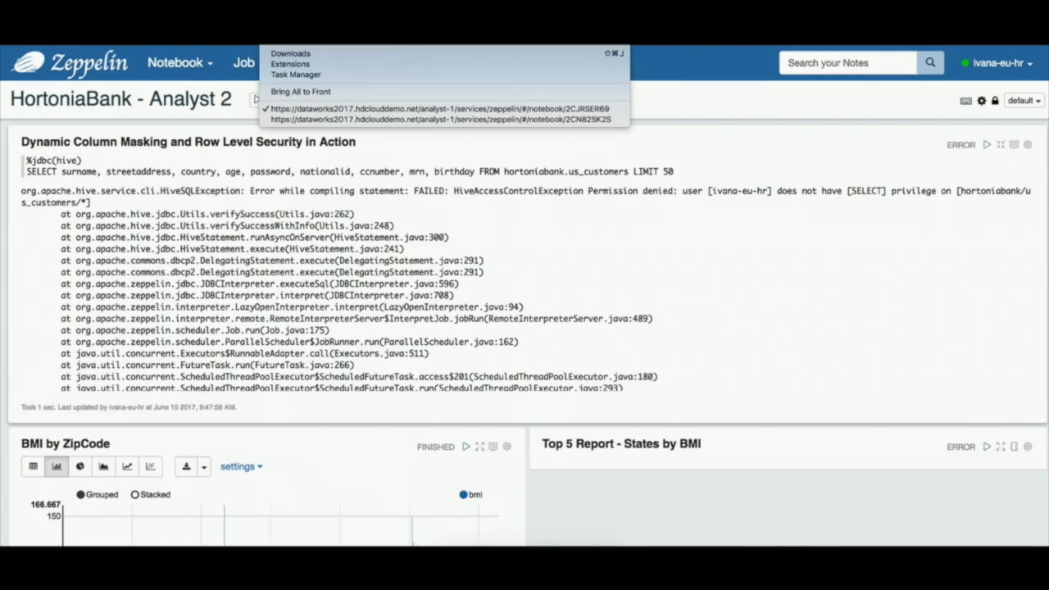
pyautogui.click(307, 120)
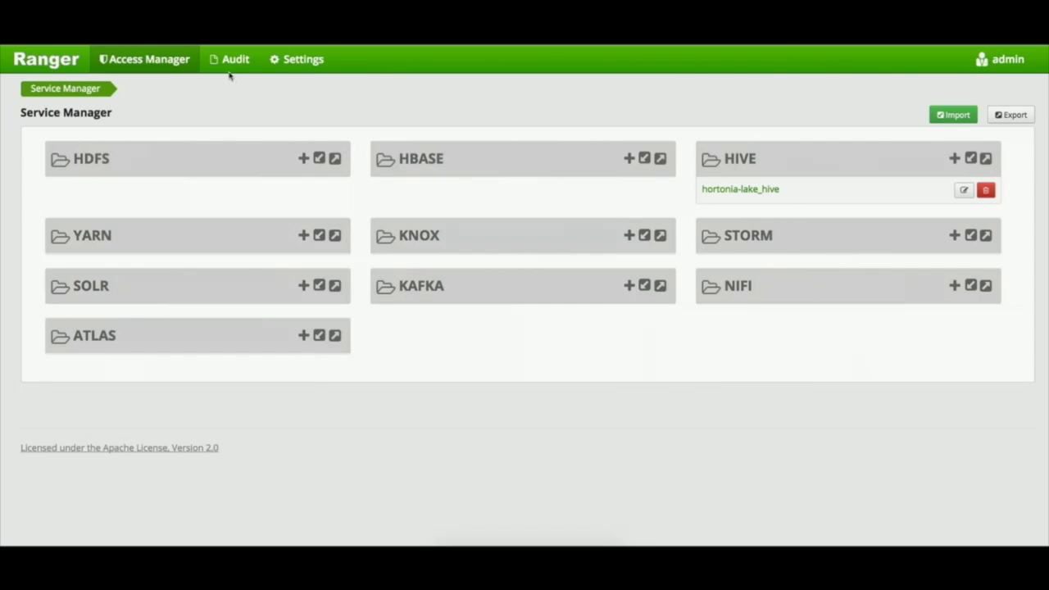
pyautogui.click(232, 65)
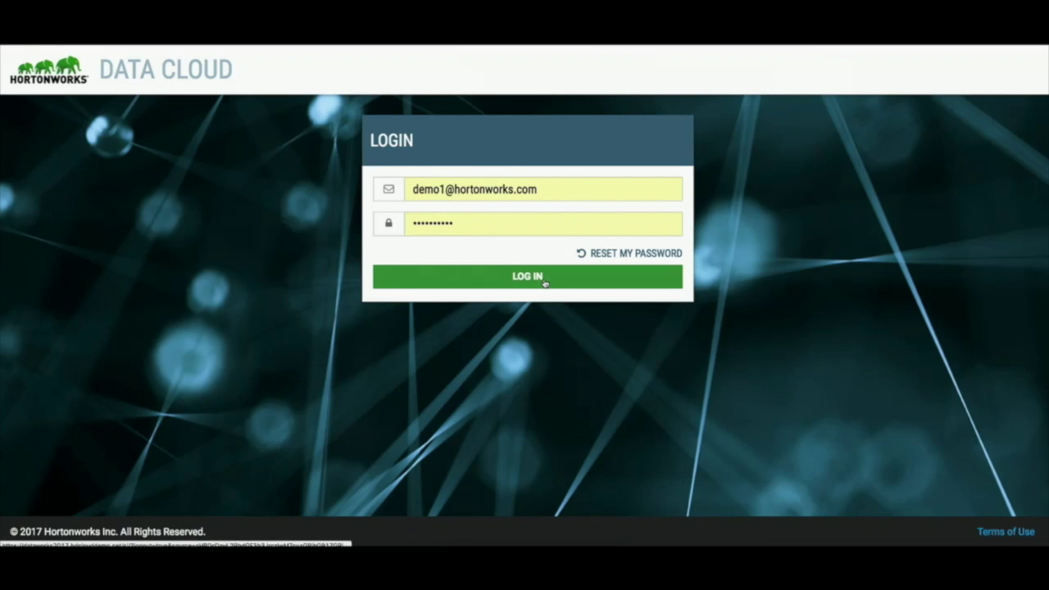
# Log in to Hortonworks Data Cloud with the prefilled account and open the shared services.
pyautogui.click(543, 279)
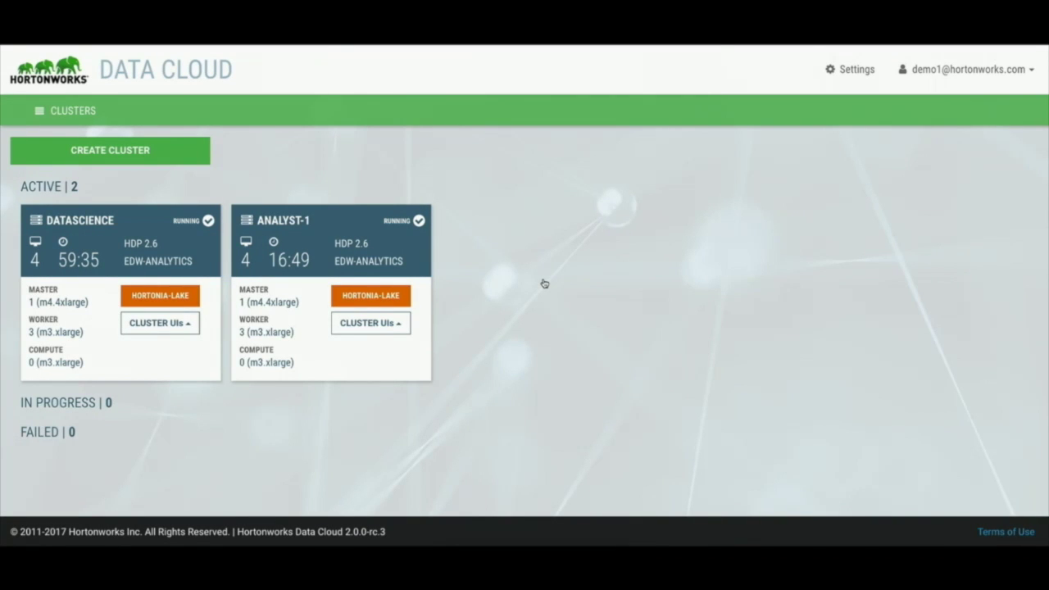
pyautogui.click(39, 112)
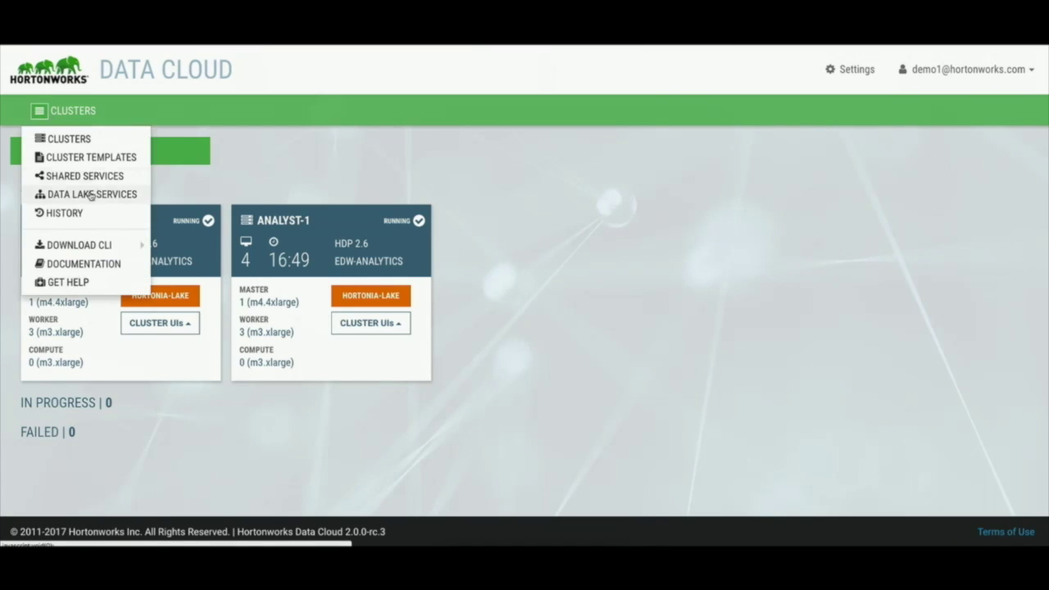
pyautogui.click(96, 177)
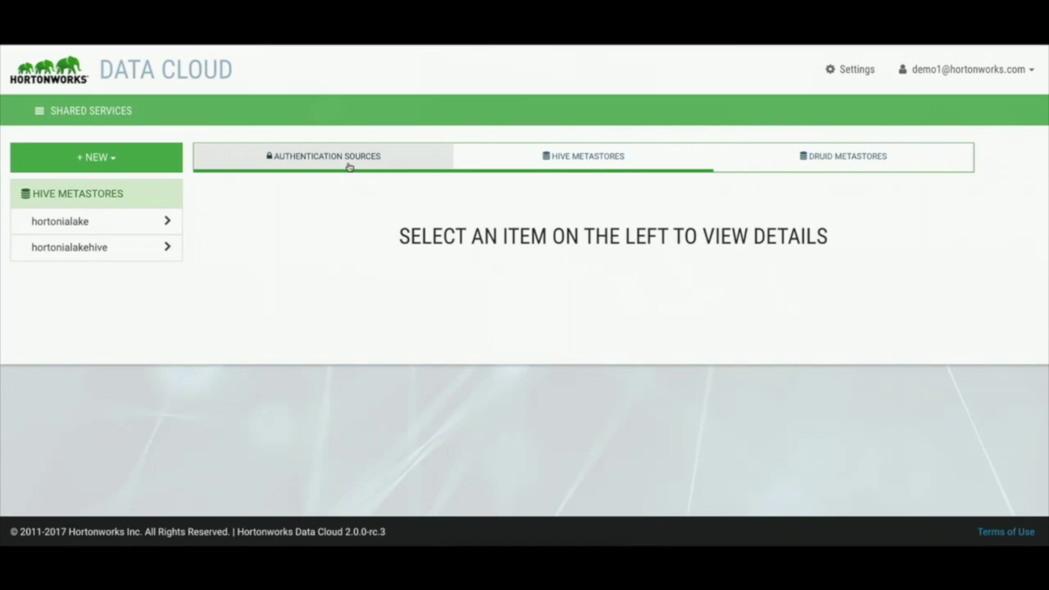
# Examine the general, user and group configuration of the dev-ldap authentication source.
pyautogui.click(349, 168)
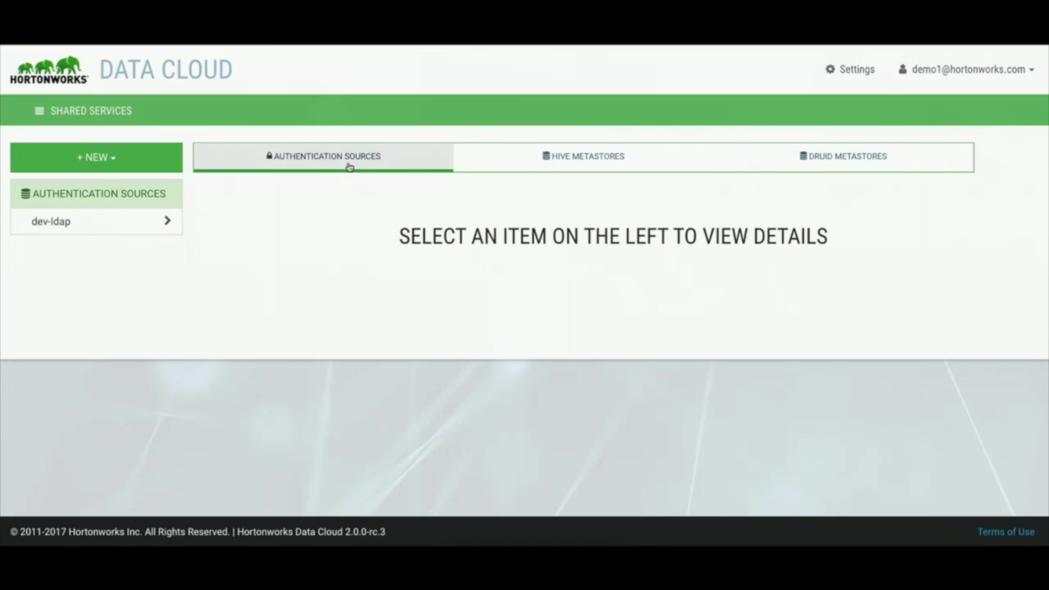
pyautogui.click(137, 233)
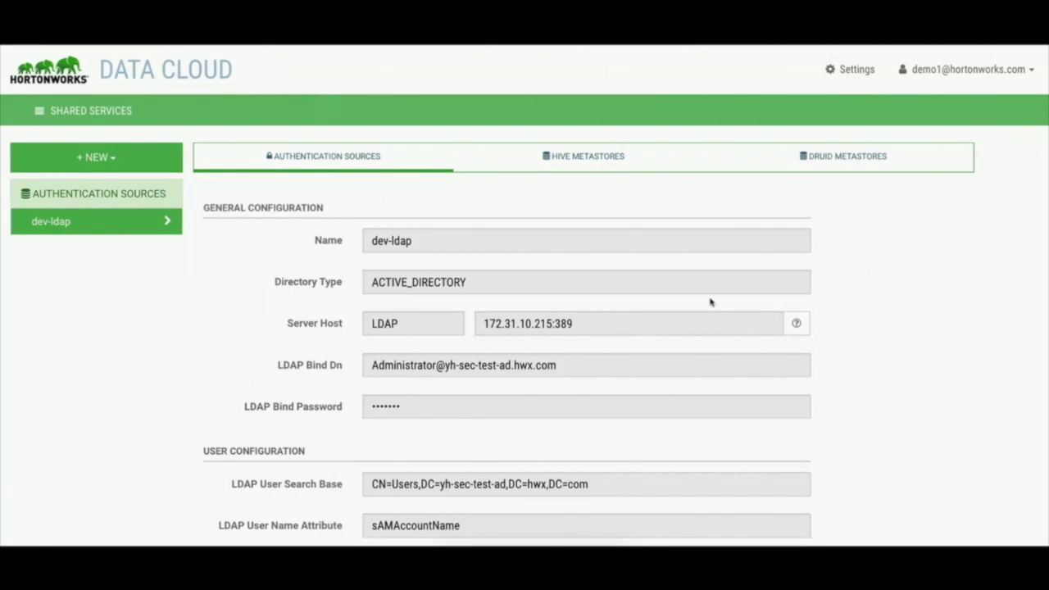
pyautogui.scroll(-2, 852, 339)
pyautogui.scroll(-1, 852, 339)
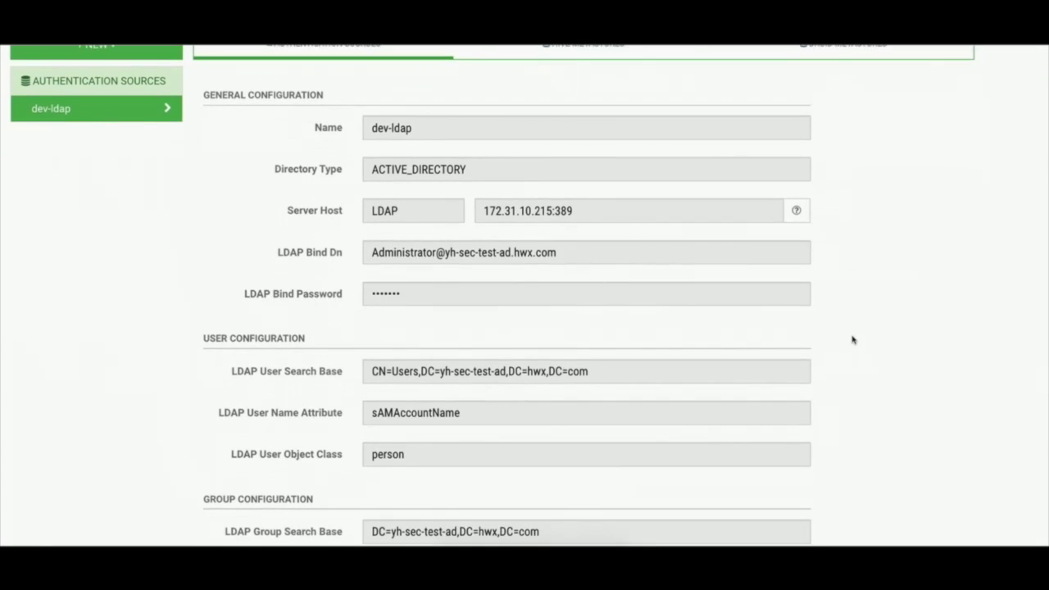
pyautogui.scroll(1, 852, 339)
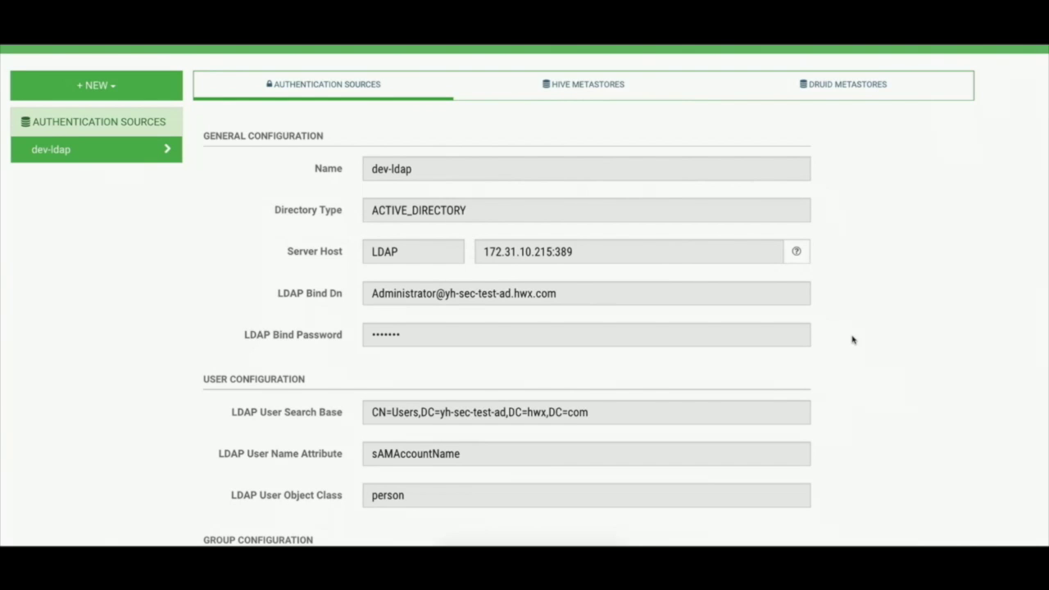
pyautogui.scroll(-2, 852, 340)
pyautogui.scroll(3, 852, 340)
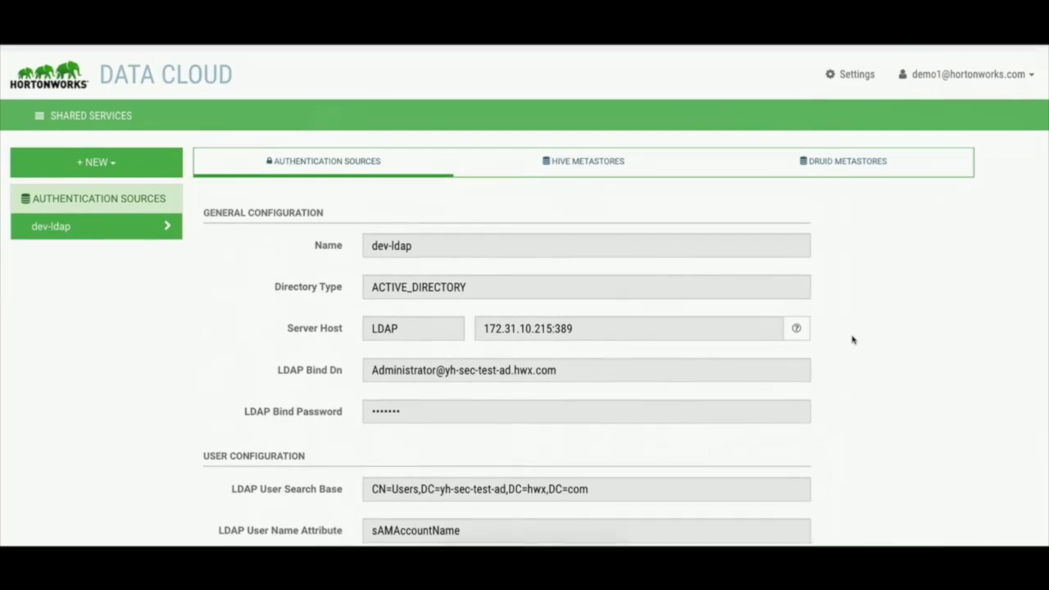
# Open the data lake services and examine the network, security, cloud storage and shared services settings required to create a new data lake.
pyautogui.click(38, 111)
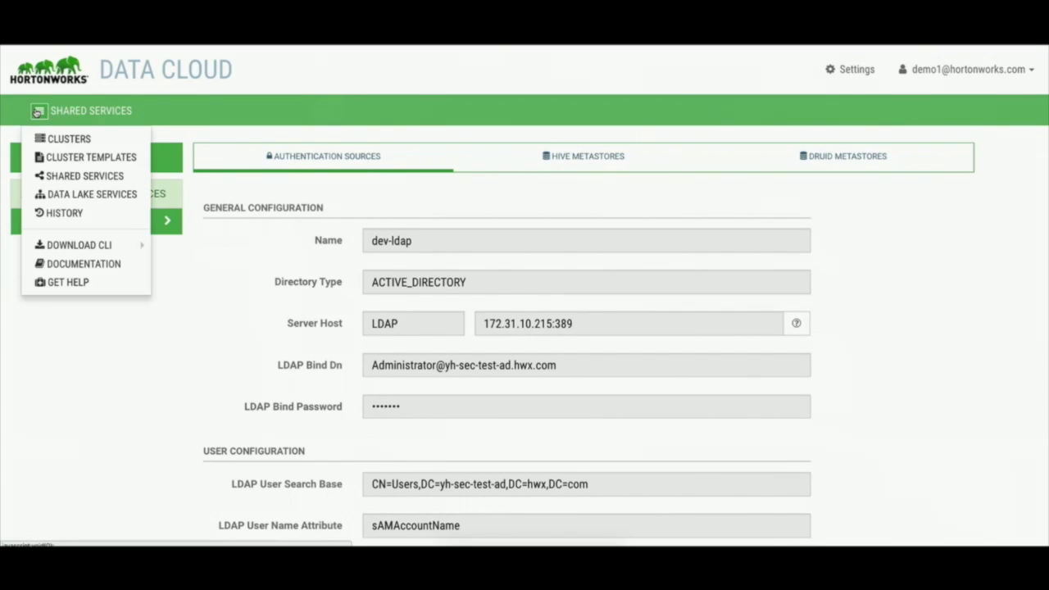
pyautogui.click(115, 202)
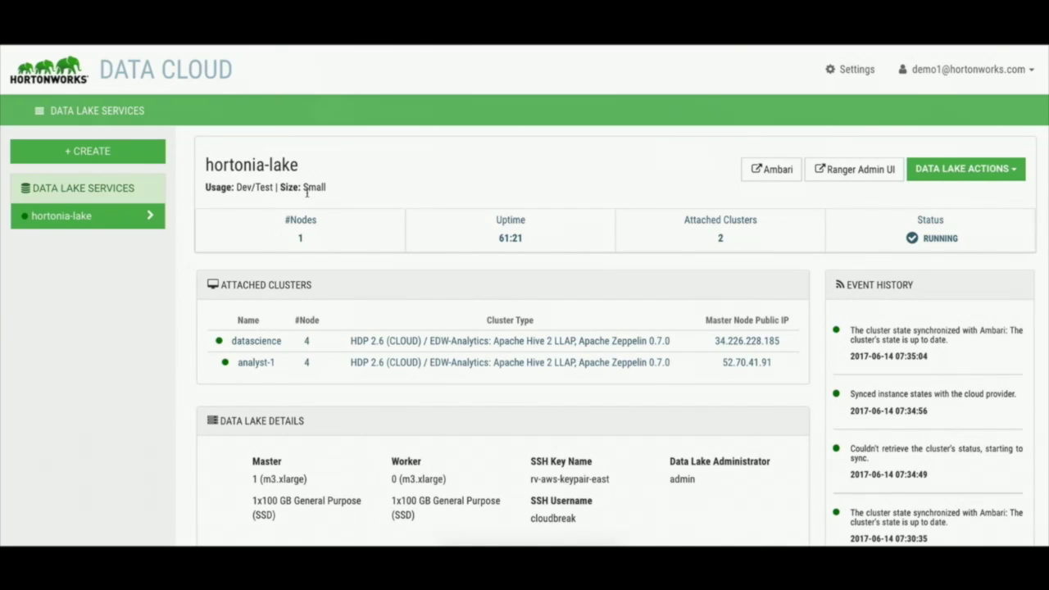
pyautogui.click(78, 152)
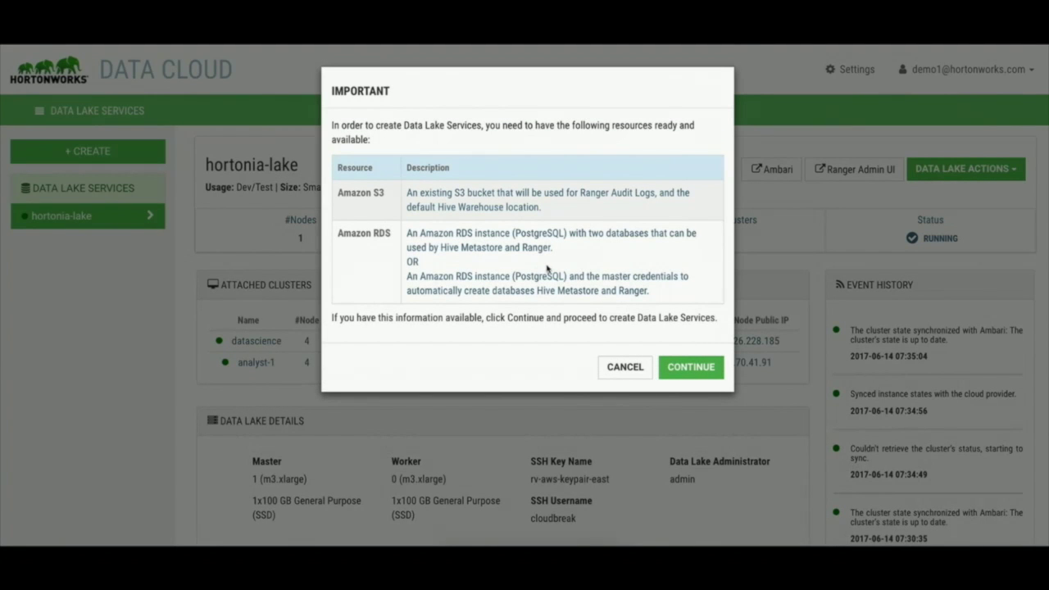
pyautogui.click(710, 362)
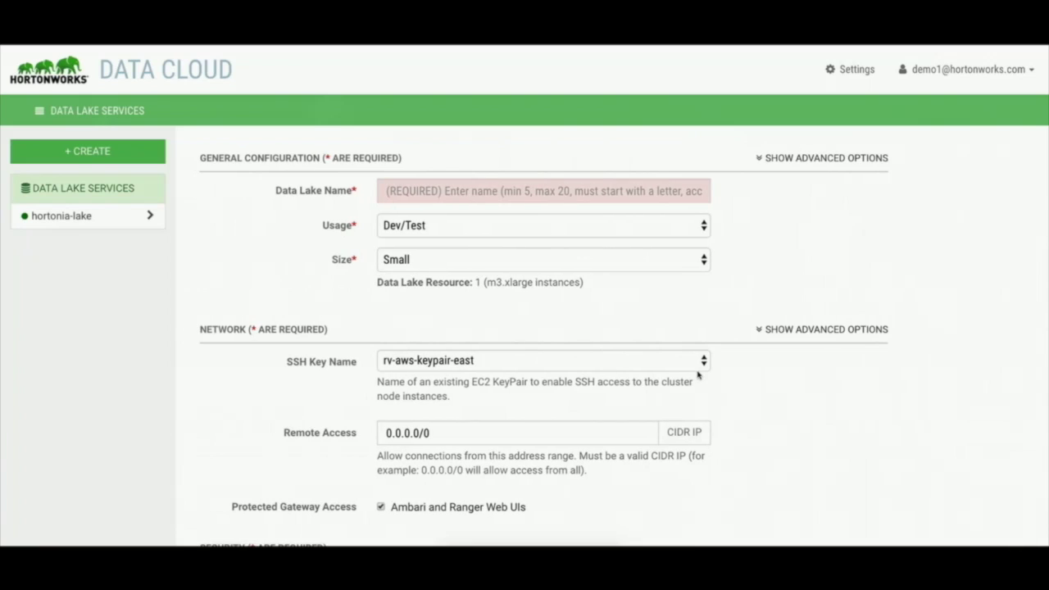
pyautogui.scroll(-2, 950, 285)
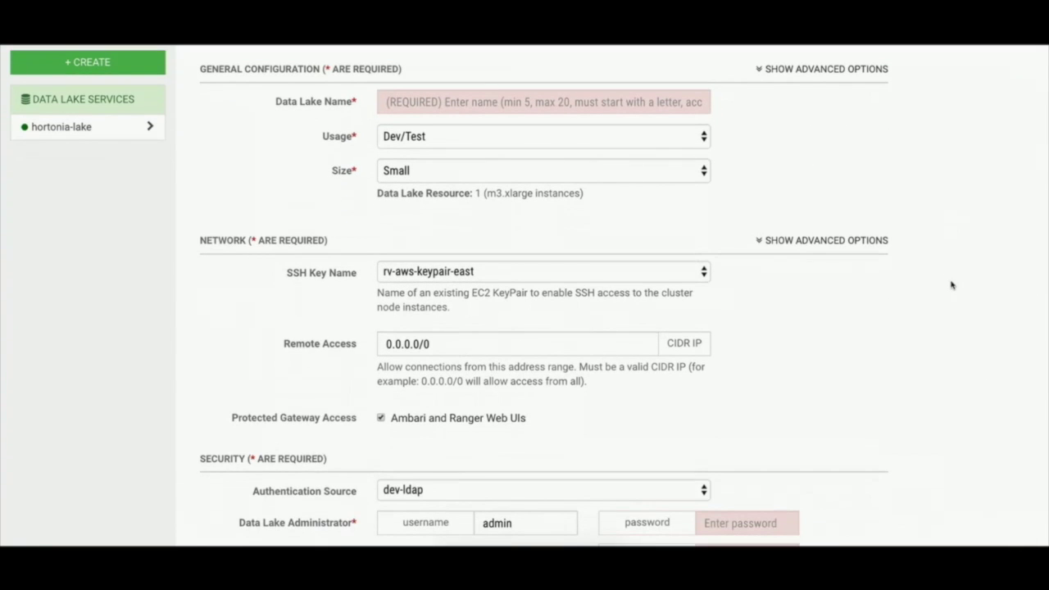
pyautogui.scroll(-2, 951, 285)
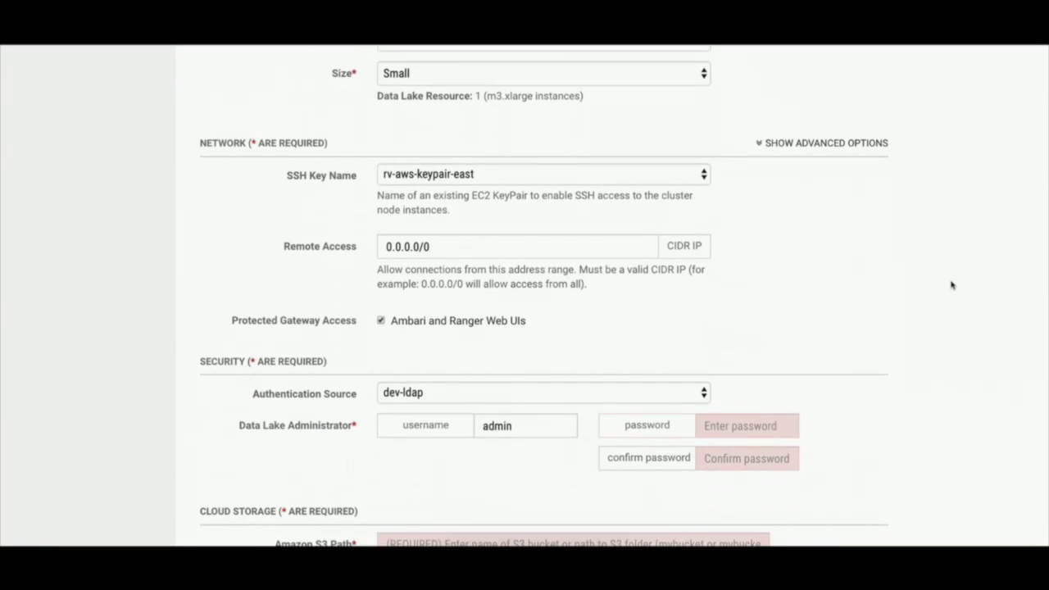
pyautogui.scroll(-5, 951, 286)
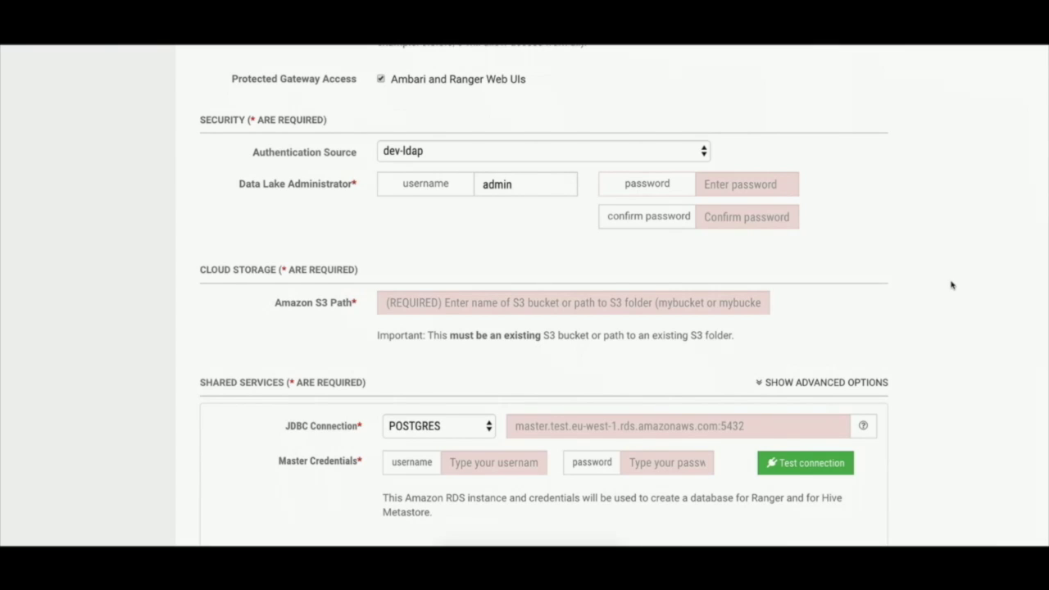
pyautogui.scroll(5, 951, 284)
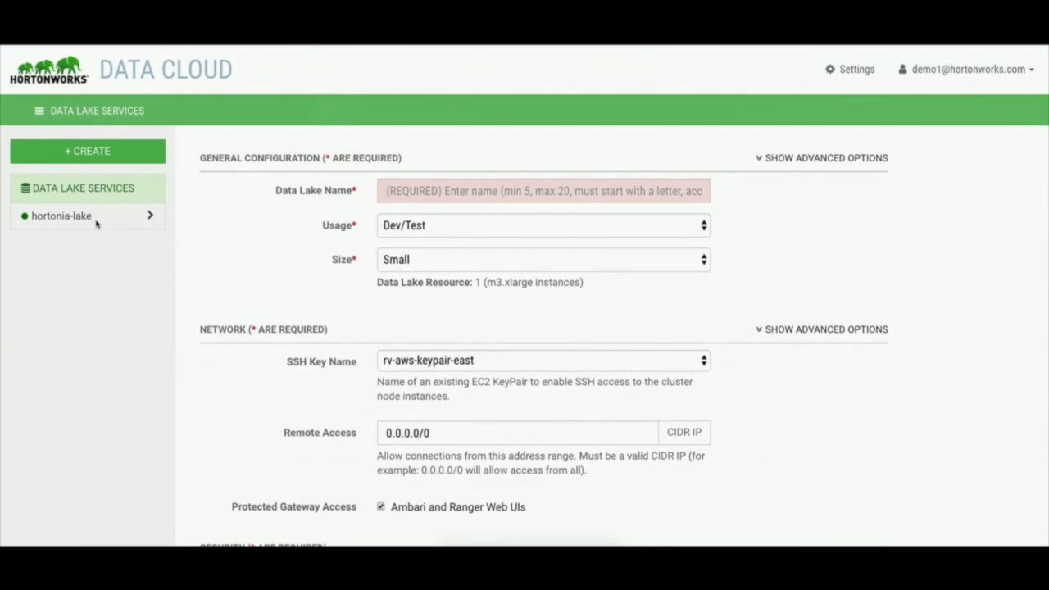
# Return to hortonia-lake and examine its attached clusters, data lake details and event history.
pyautogui.click(95, 220)
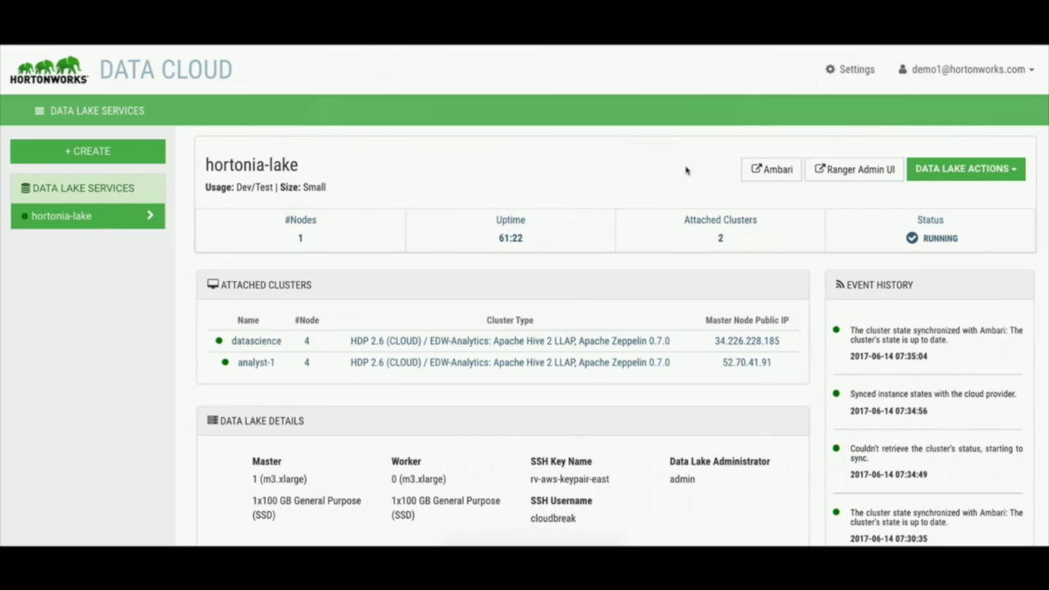
pyautogui.scroll(-5, 776, 211)
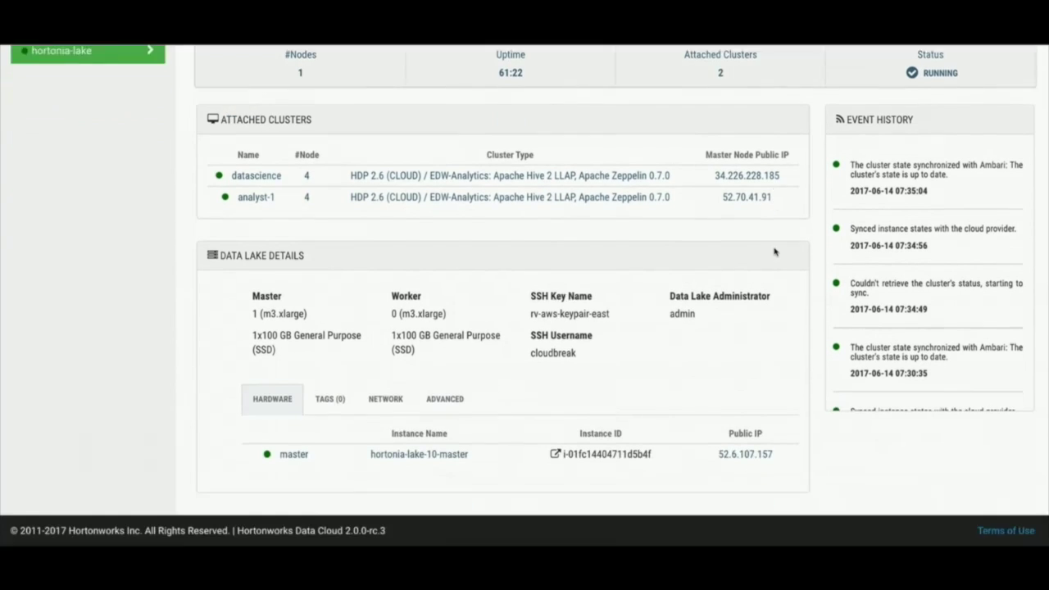
pyautogui.scroll(5, 902, 226)
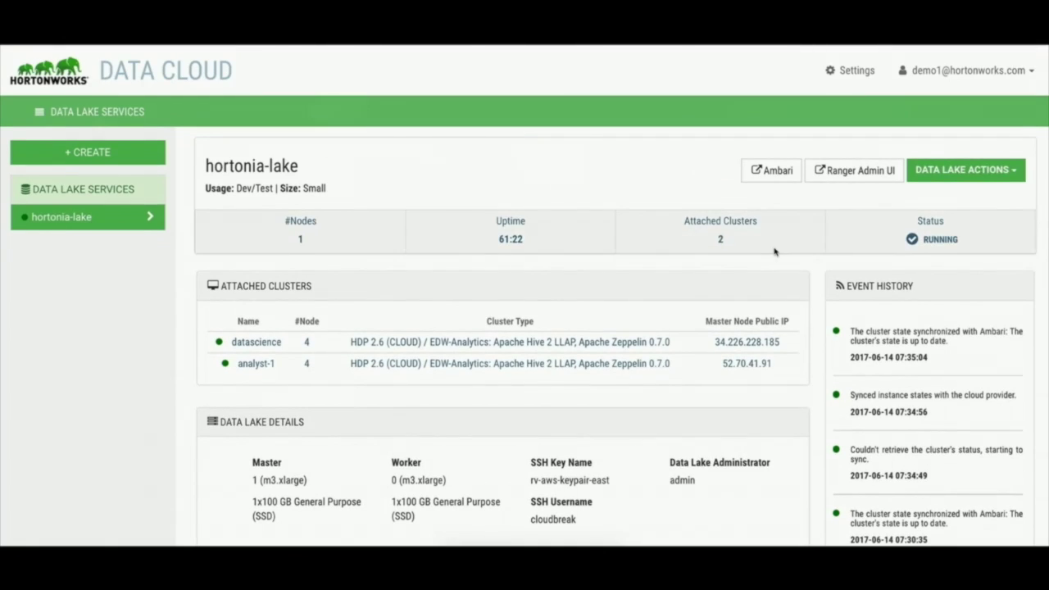
# Start a new cluster attached to hortonia-lake and enter demo1 as its cluster name.
pyautogui.click(1016, 174)
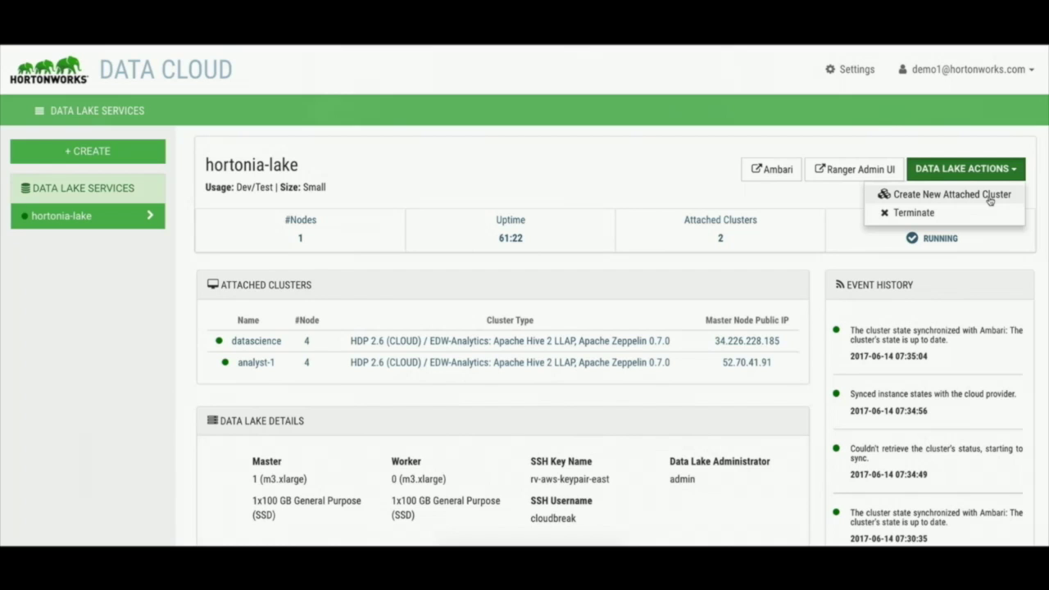
pyautogui.click(990, 197)
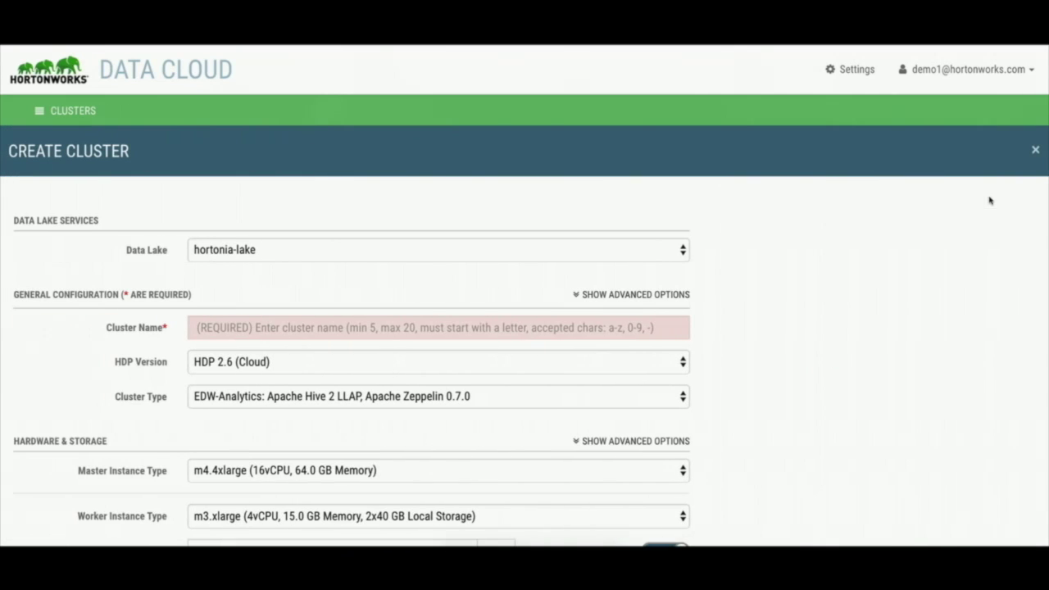
pyautogui.click(554, 327)
pyautogui.write('demo1')
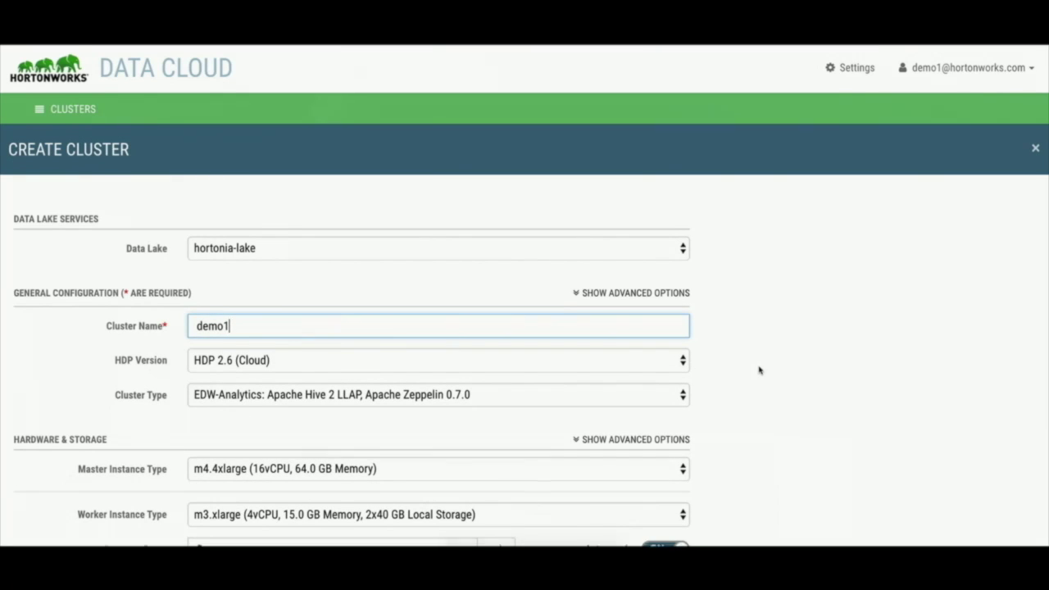
# Examine the hardware, network and security settings of the new cluster, including the cluster user credentials.
pyautogui.scroll(-1, 758, 370)
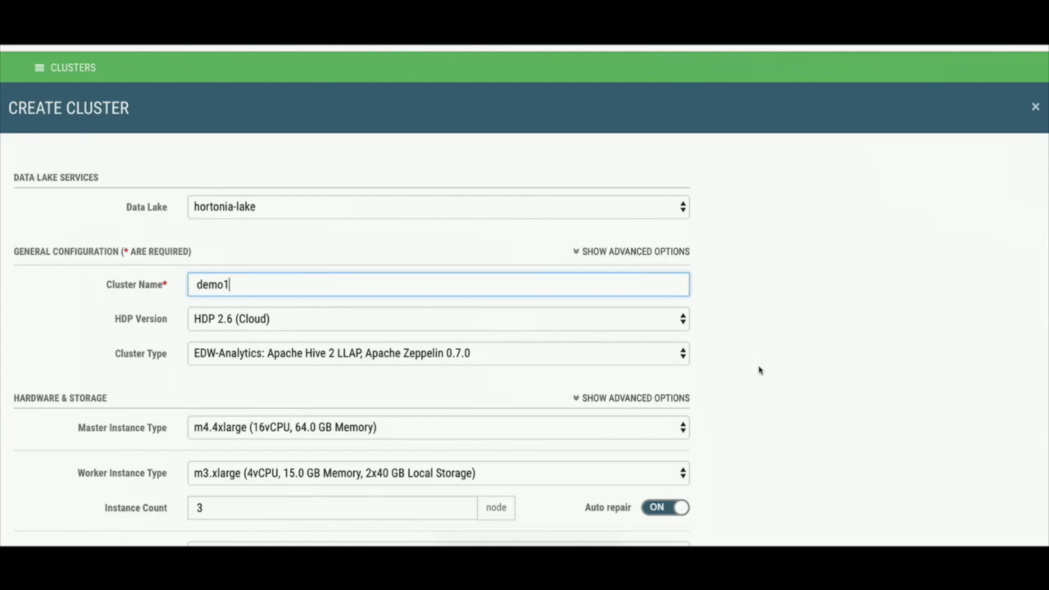
pyautogui.scroll(-5, 759, 370)
pyautogui.scroll(-5, 759, 371)
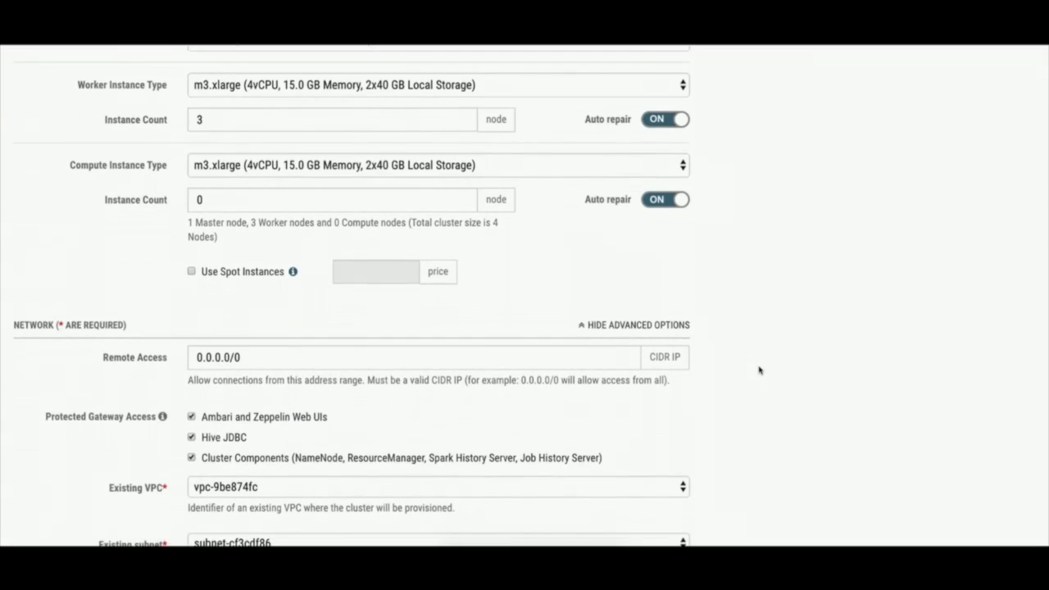
pyautogui.click(649, 341)
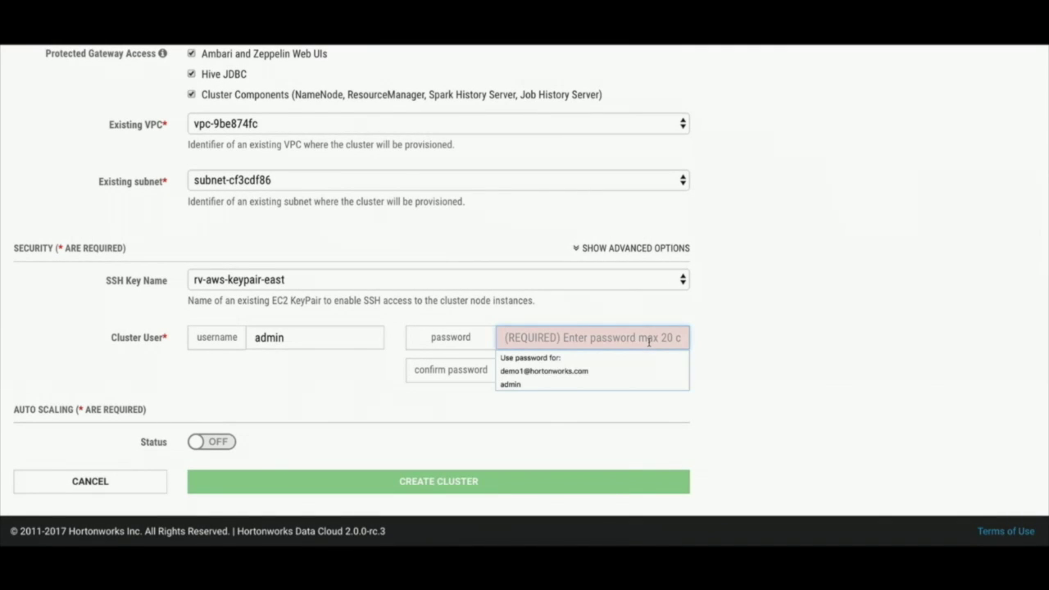
pyautogui.scroll(10, 761, 353)
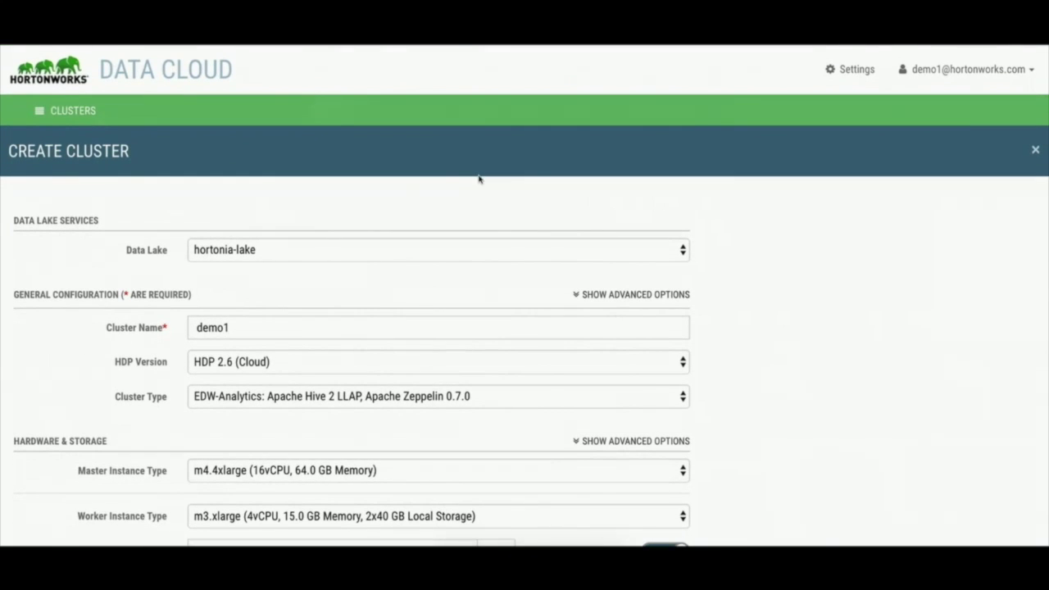
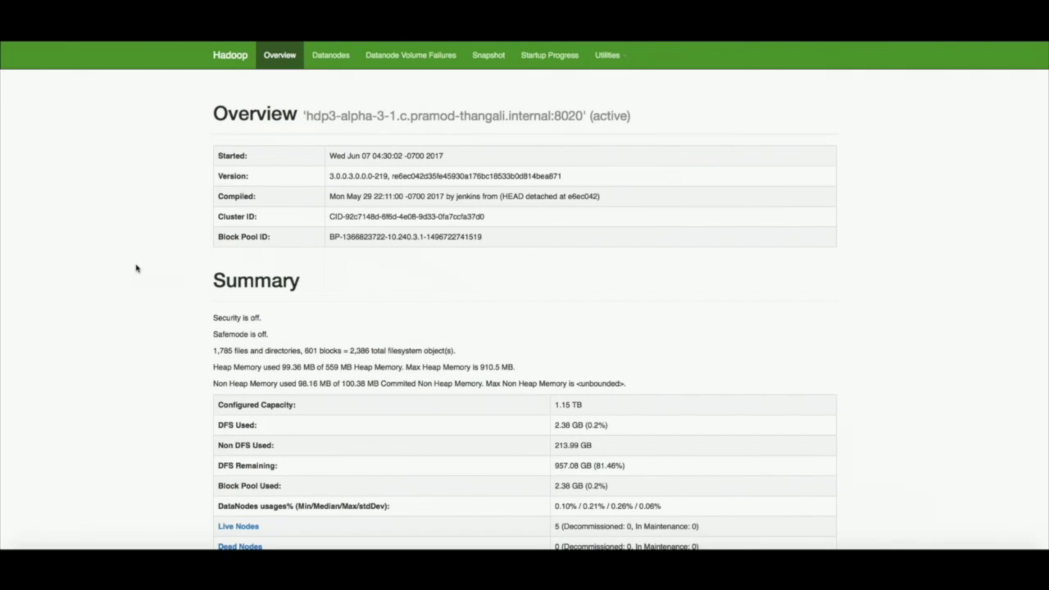
# Check the NameNode overview, and view the queues, nodes and nodes heatmap chart in the YARN interface.
pyautogui.scroll(-1, 136, 268)
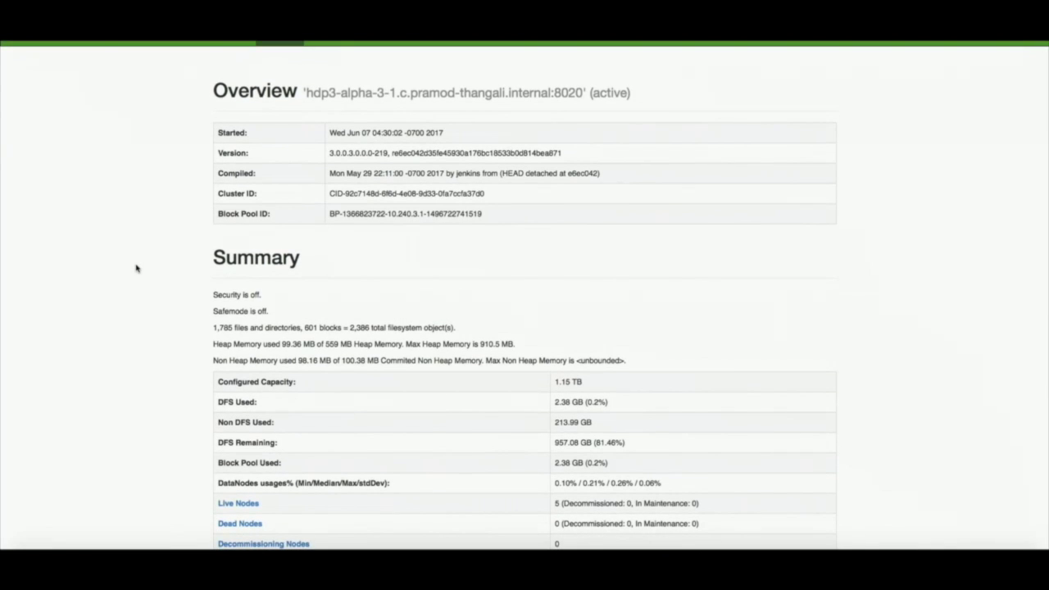
pyautogui.hotkey('ctrl', 'Tab')
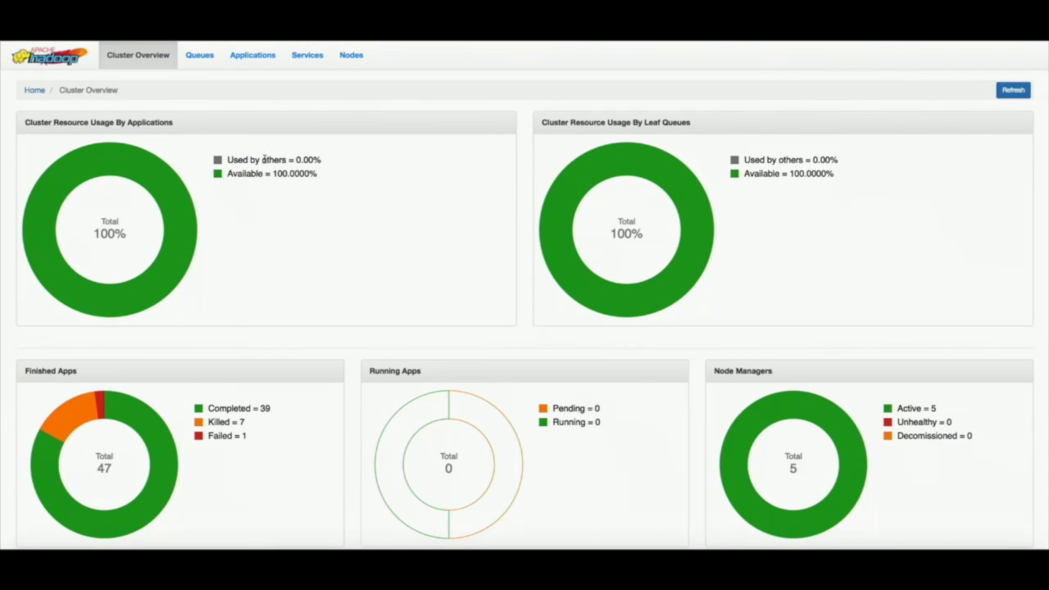
pyautogui.click(209, 55)
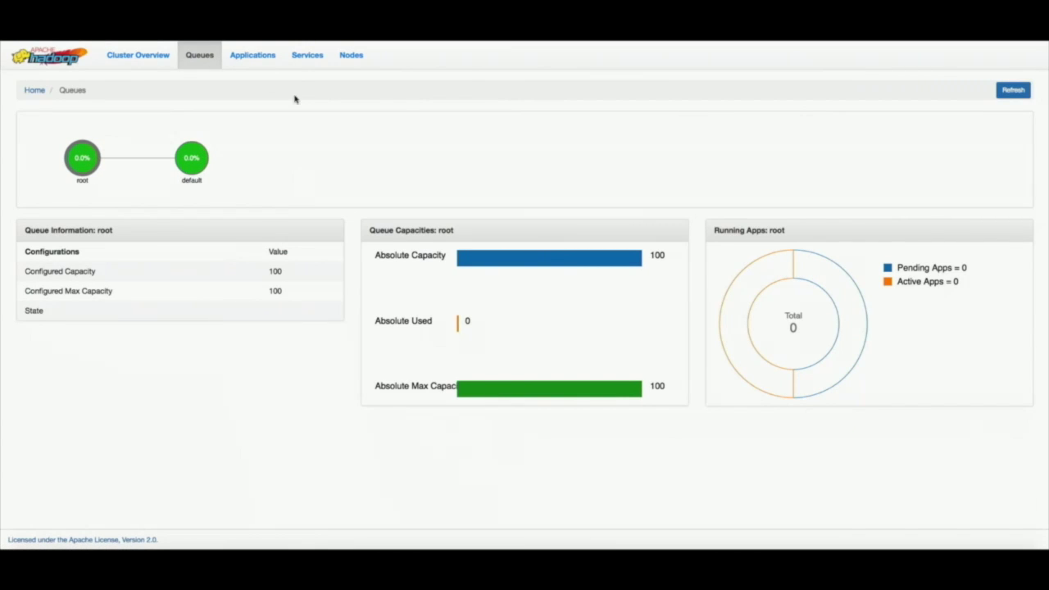
pyautogui.click(348, 58)
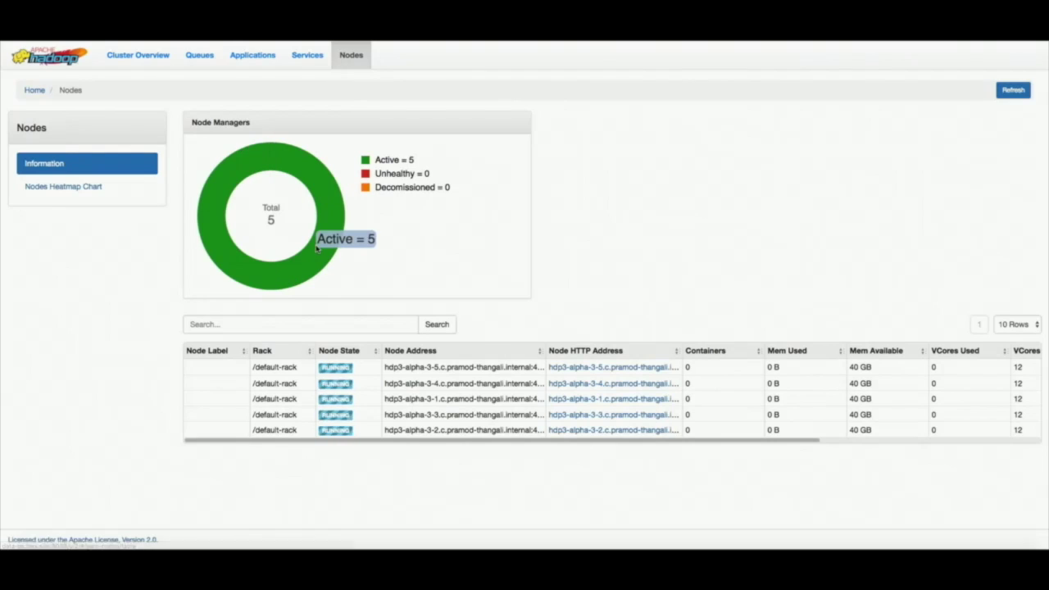
pyautogui.click(103, 191)
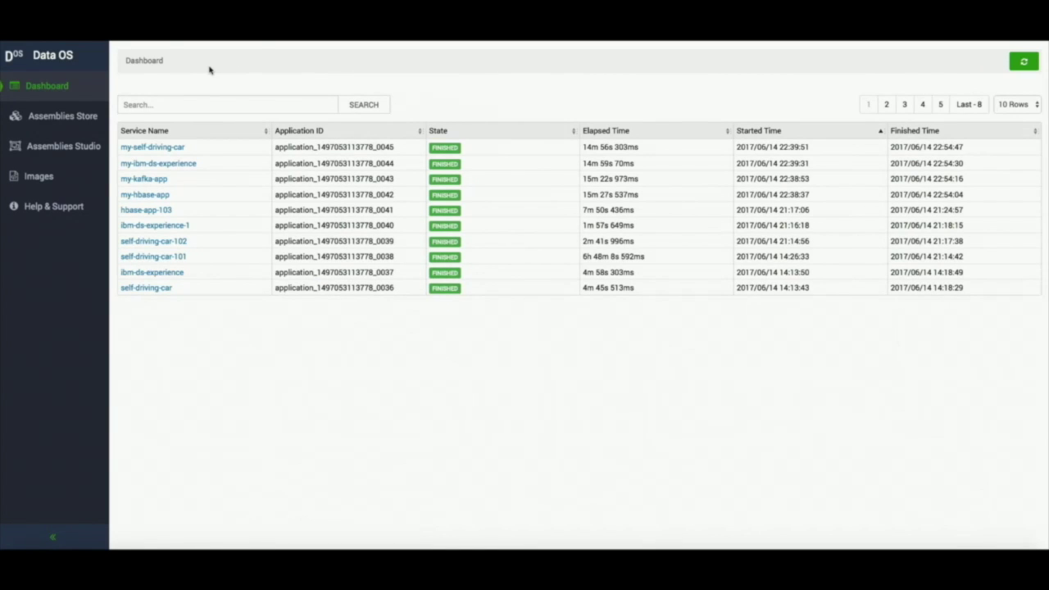
# Open the Assemblies Store in Data OS and browse the available prebuilt assemblies.
pyautogui.click(51, 123)
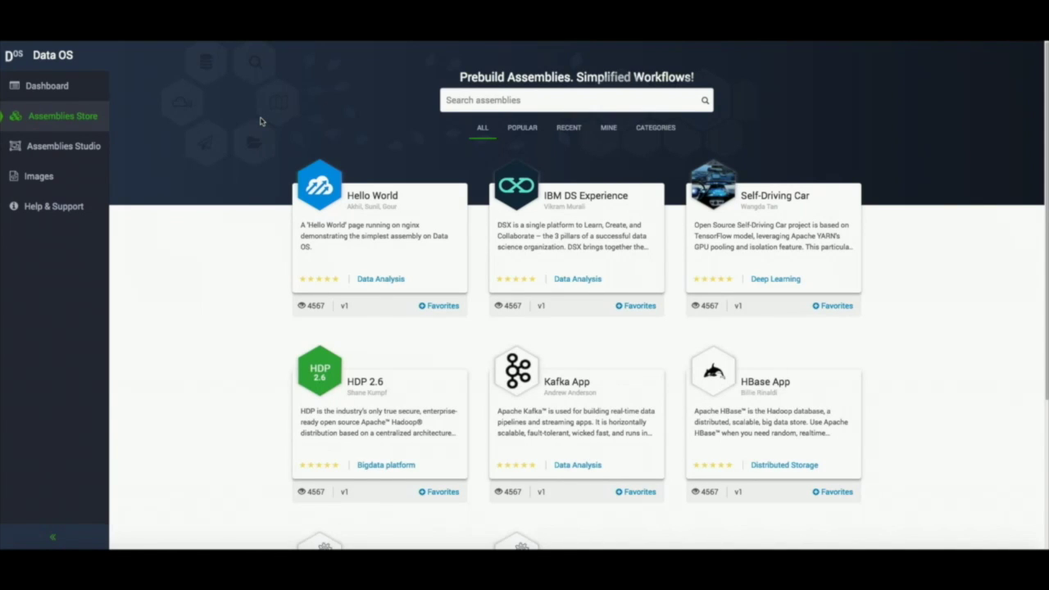
pyautogui.scroll(-2, 248, 252)
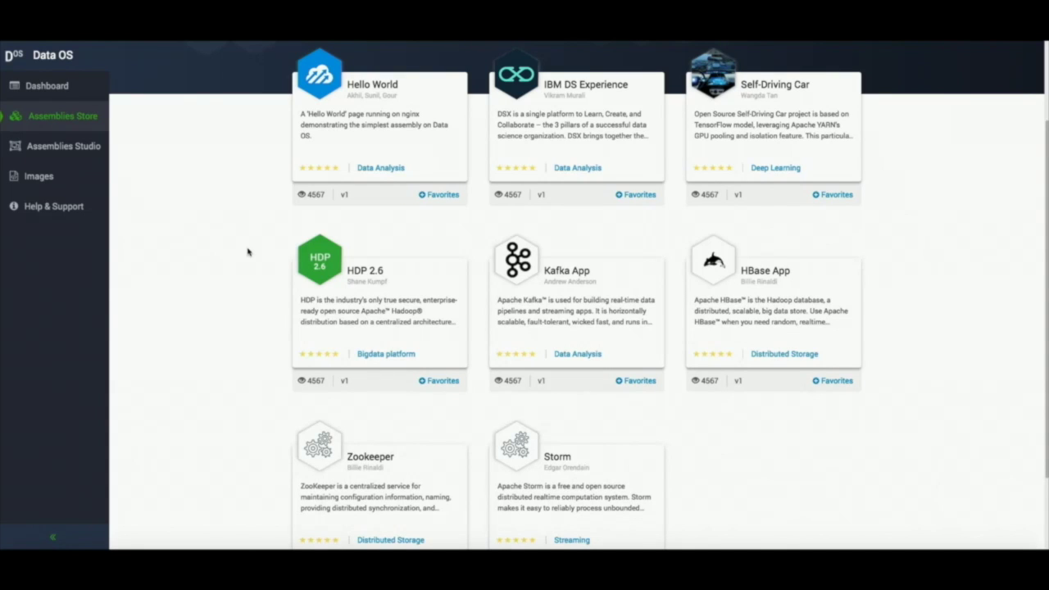
pyautogui.scroll(-1, 713, 136)
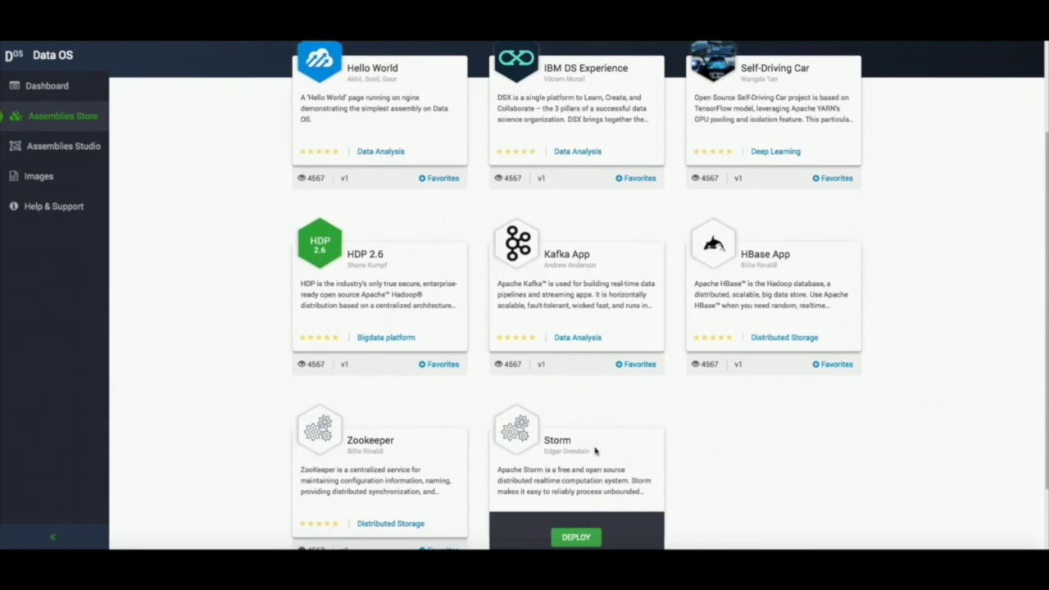
pyautogui.moveTo(600, 285)
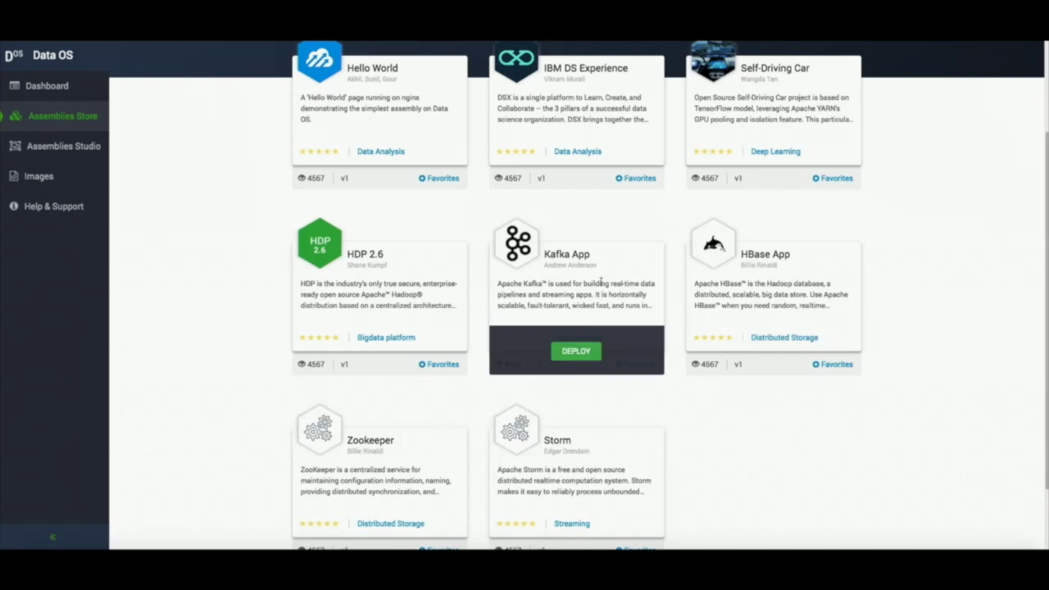
pyautogui.scroll(1, 922, 346)
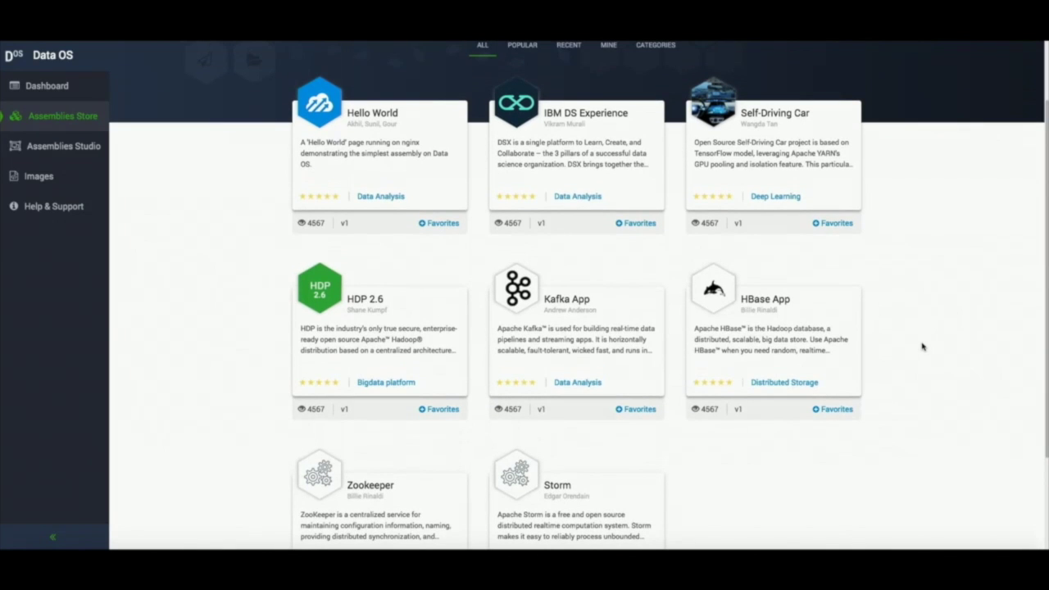
pyautogui.scroll(1, 922, 347)
pyautogui.moveTo(607, 206)
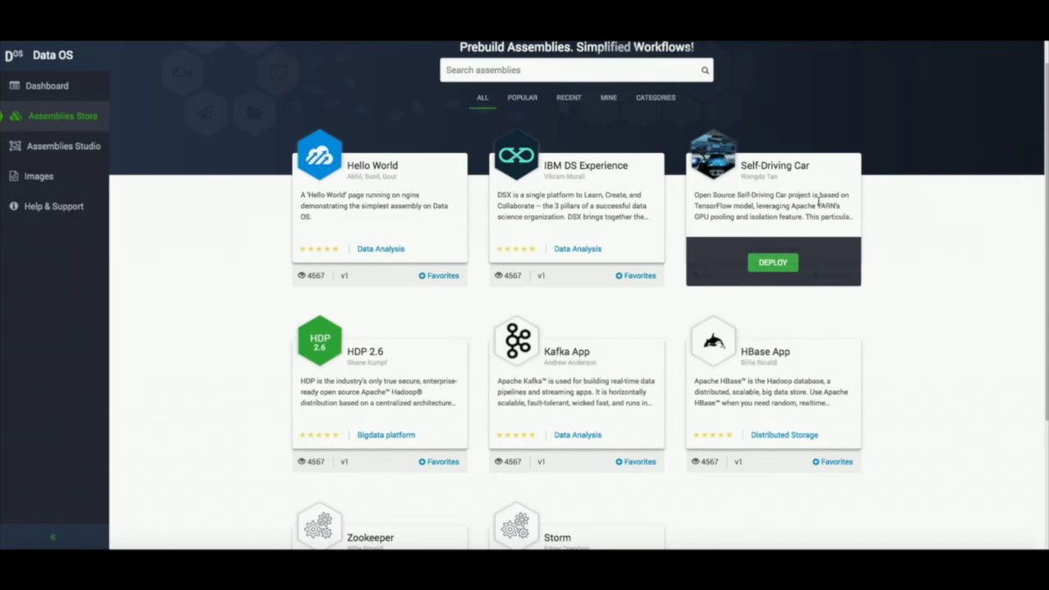
# Start deploying the HBase App assembly and show the service components in its advanced settings.
pyautogui.scroll(-2, 925, 350)
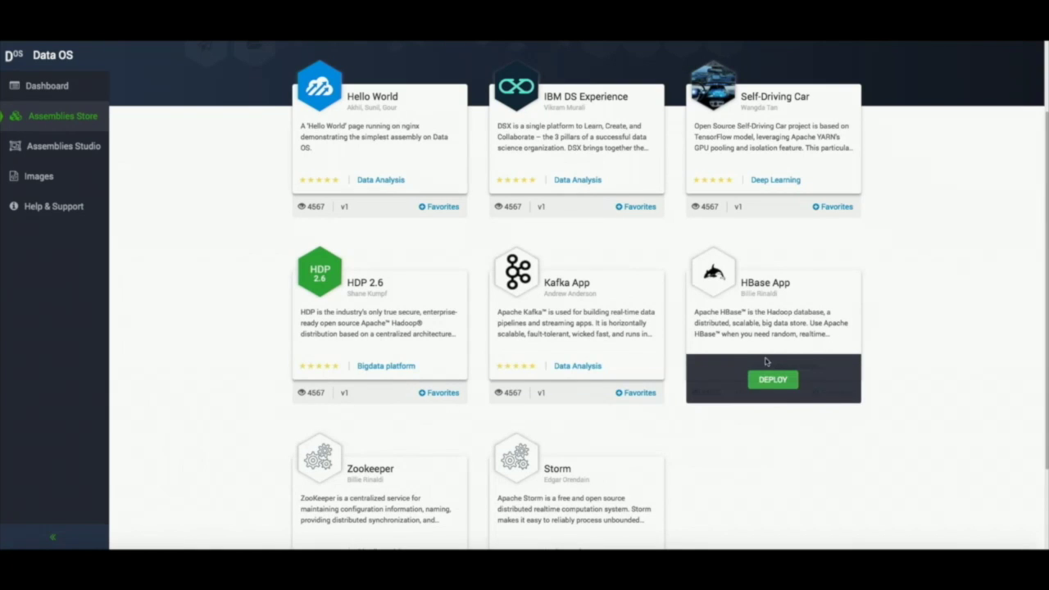
pyautogui.click(771, 379)
pyautogui.scroll(-1, 857, 340)
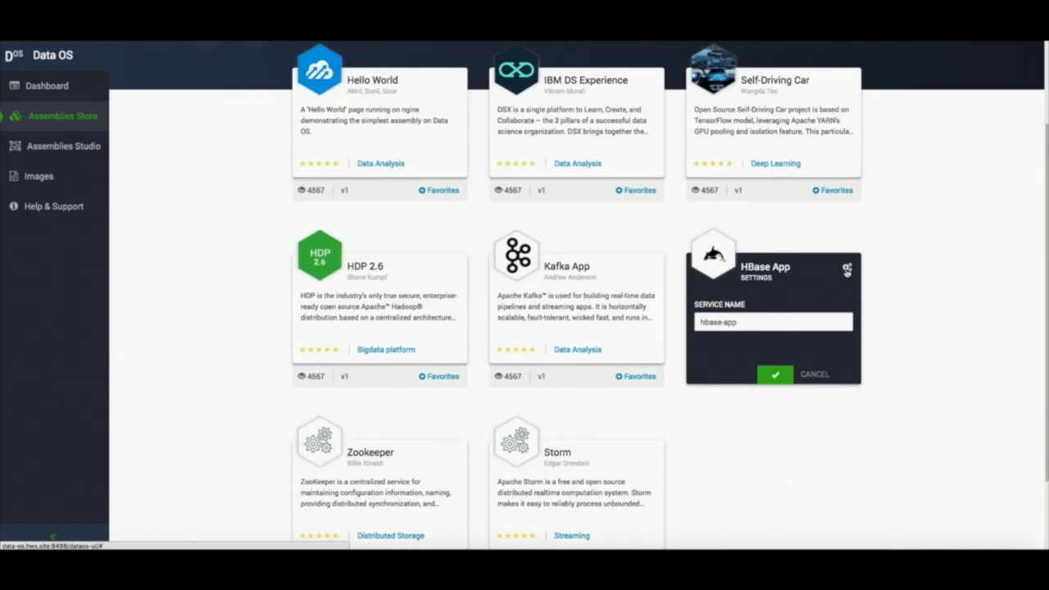
pyautogui.click(847, 268)
pyautogui.scroll(-2, 599, 258)
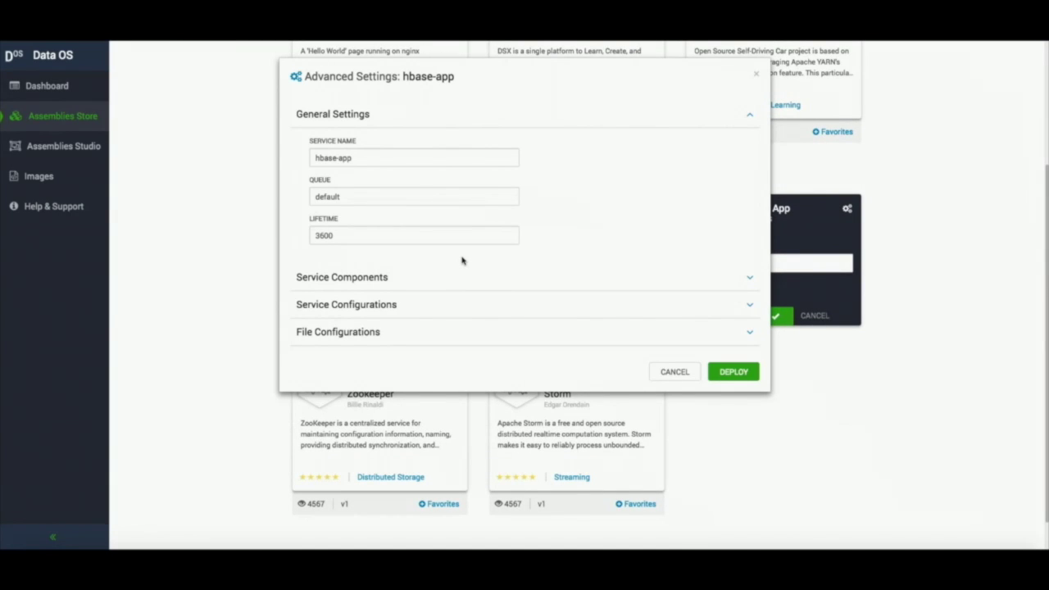
pyautogui.click(412, 281)
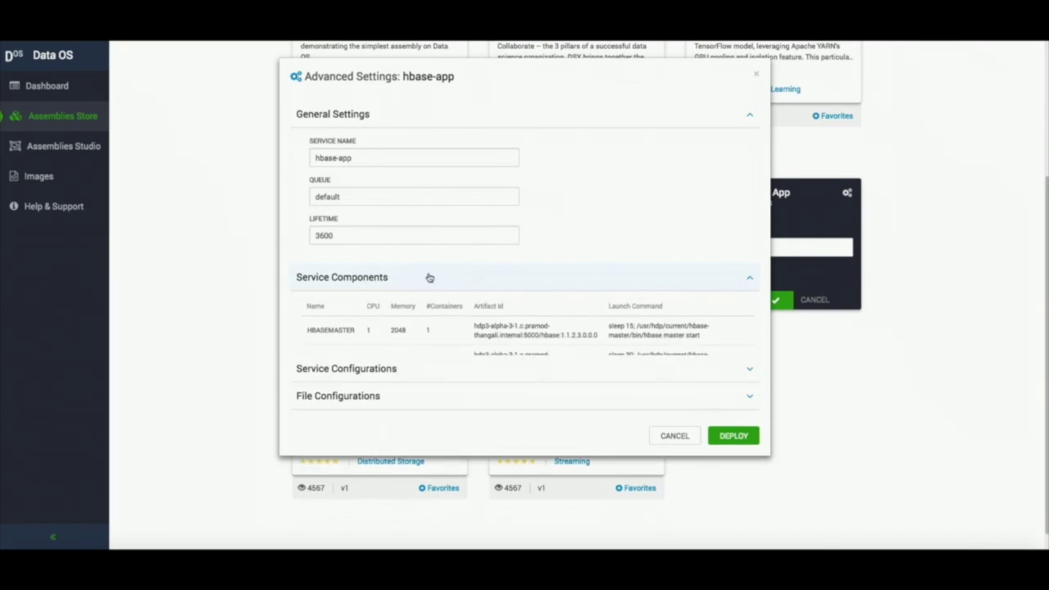
pyautogui.scroll(-1, 536, 269)
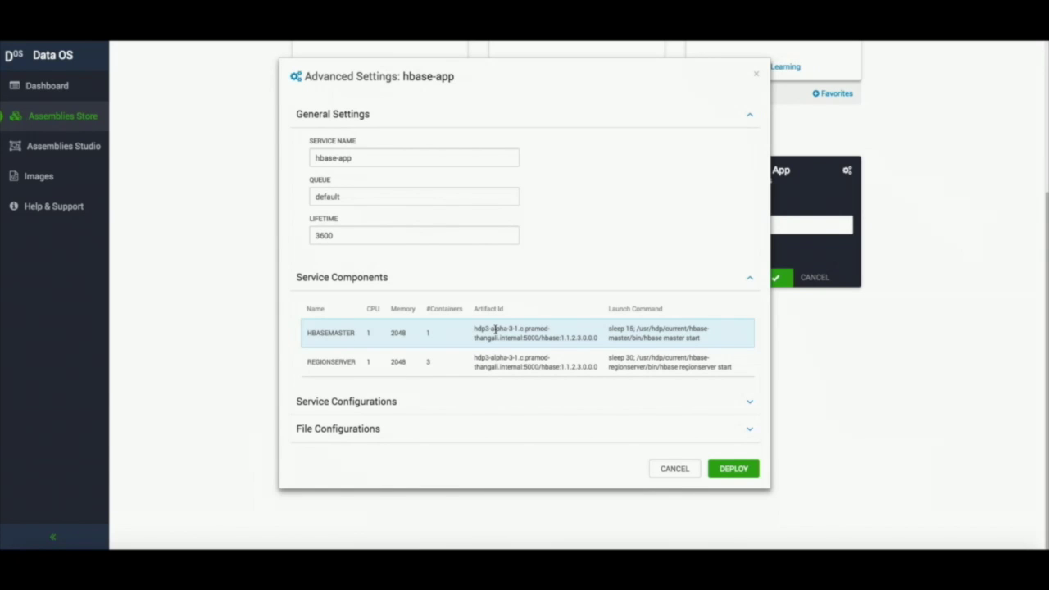
# Close the advanced settings and deploy the HBase App assembly with the service name hbase-app-1.
pyautogui.click(734, 467)
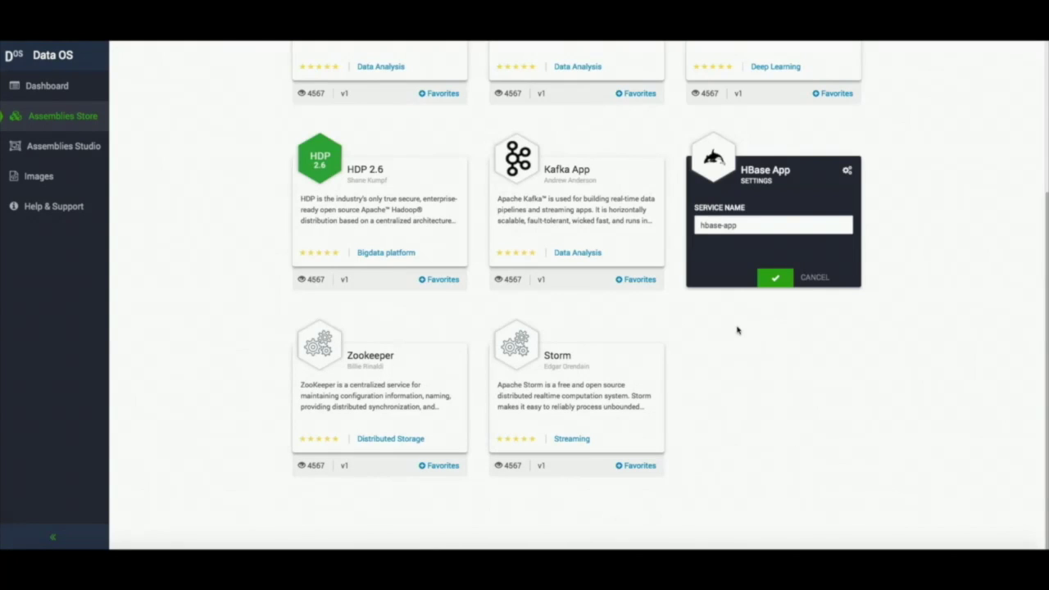
pyautogui.click(817, 279)
pyautogui.scroll(1, 891, 235)
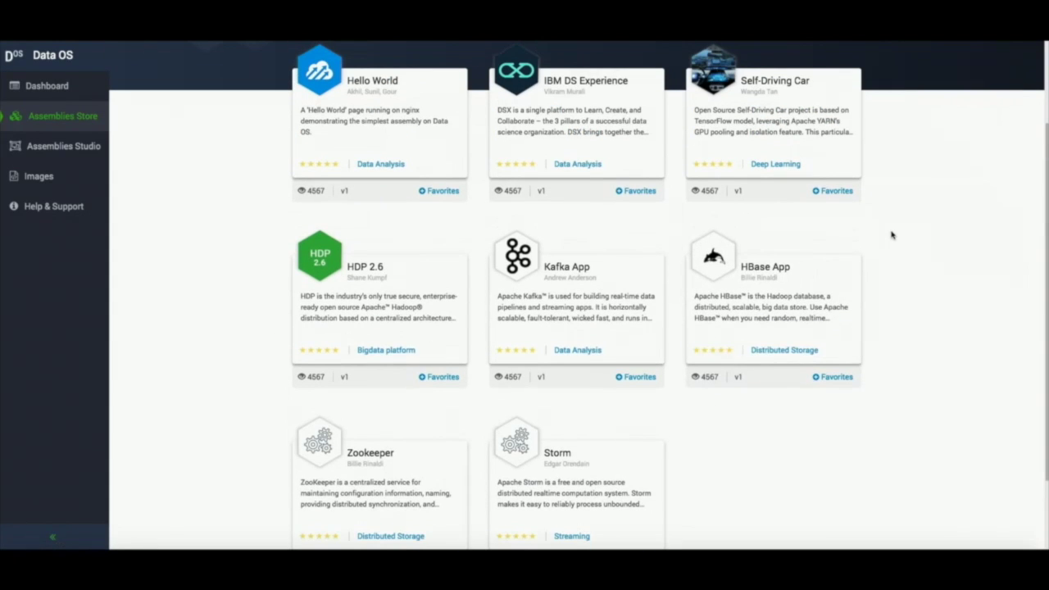
pyautogui.moveTo(782, 343)
pyautogui.click(780, 366)
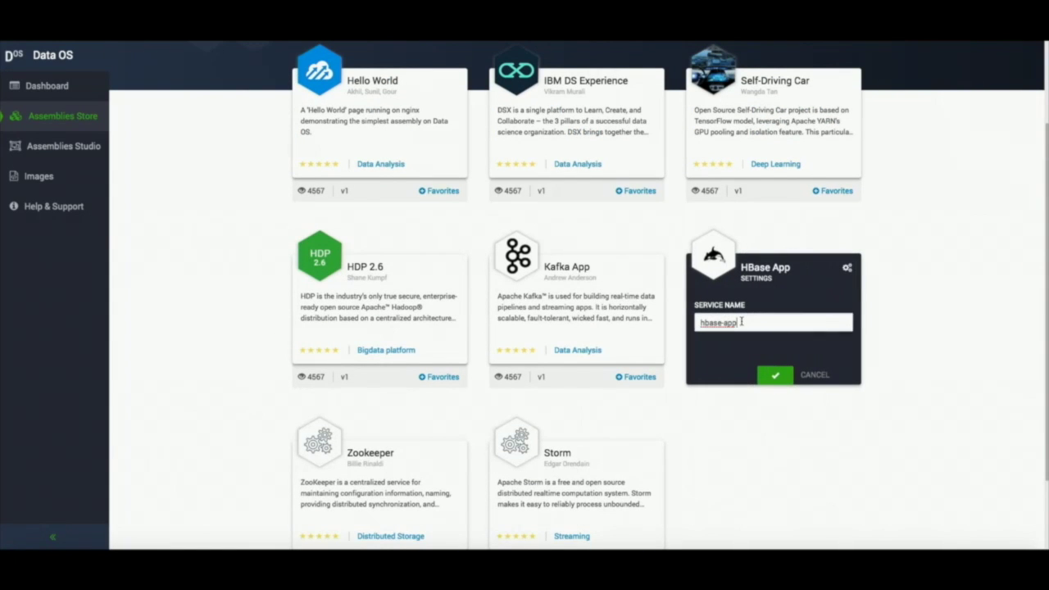
pyautogui.click(774, 375)
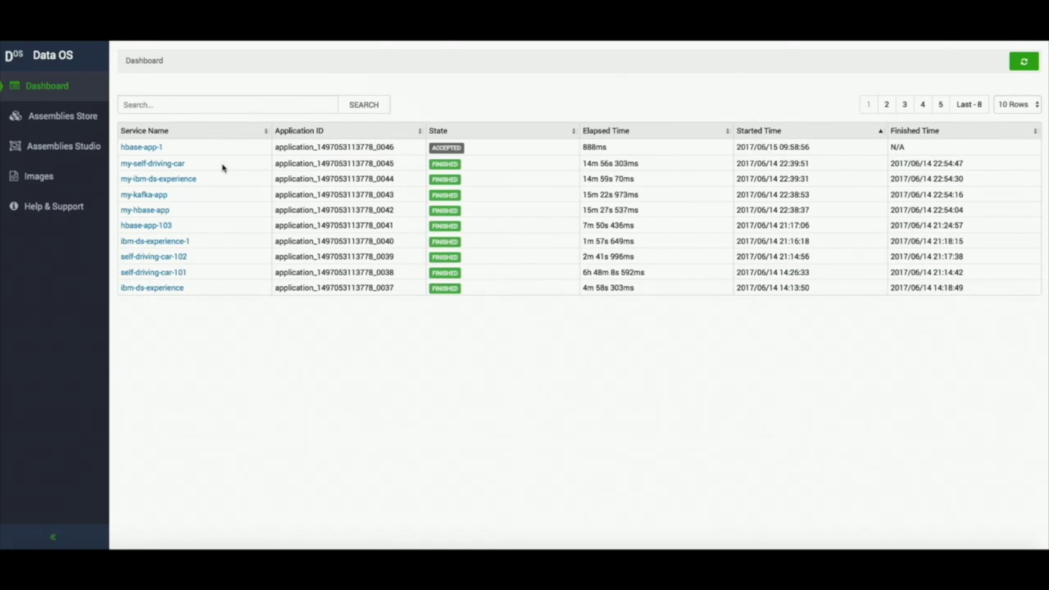
# Deploy the Kafka App assembly from the Assemblies Store with 1024 MB of memory and 5 containers.
pyautogui.click(62, 117)
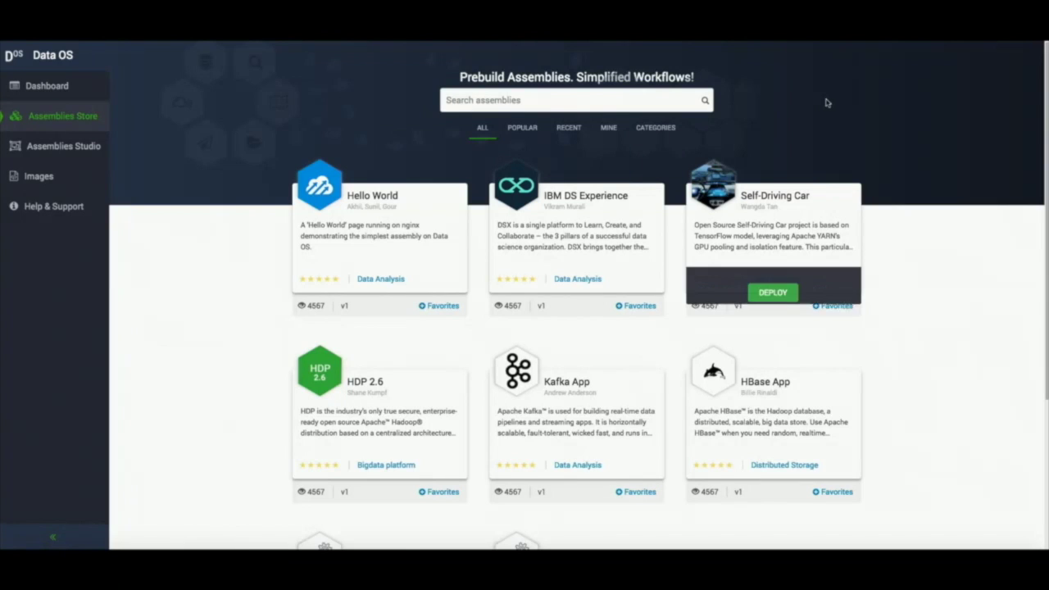
pyautogui.scroll(-2, 627, 407)
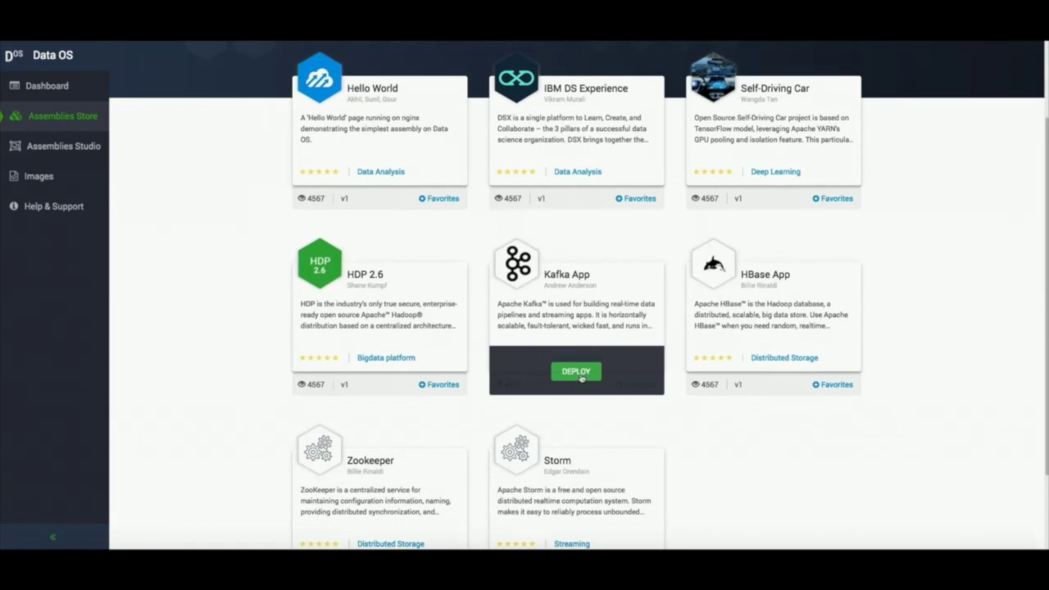
pyautogui.click(580, 379)
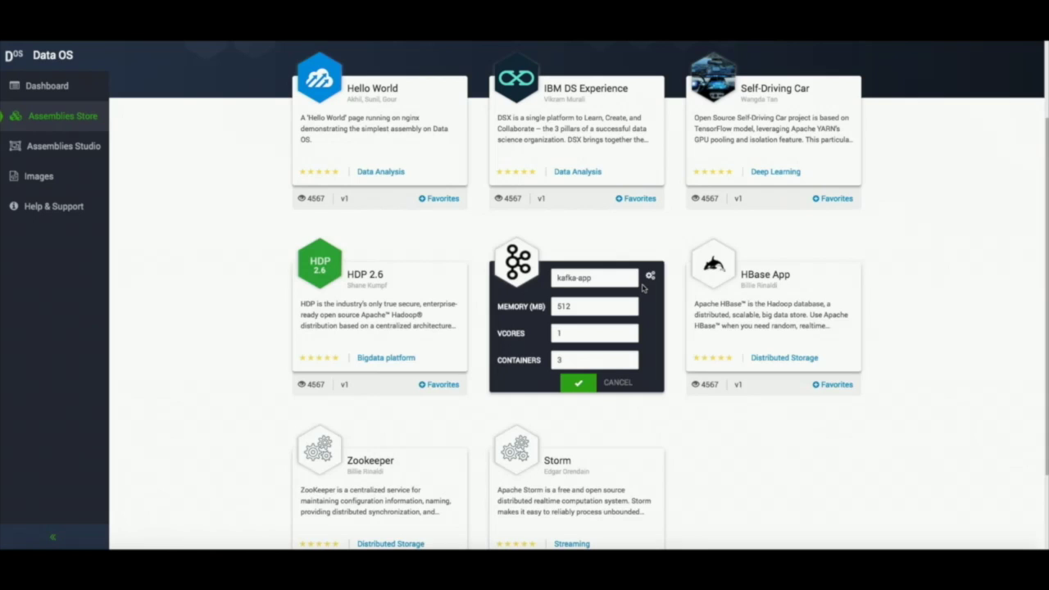
pyautogui.doubleClick(580, 309)
pyautogui.write('1024')
pyautogui.scroll(-1, 667, 344)
pyautogui.doubleClick(587, 349)
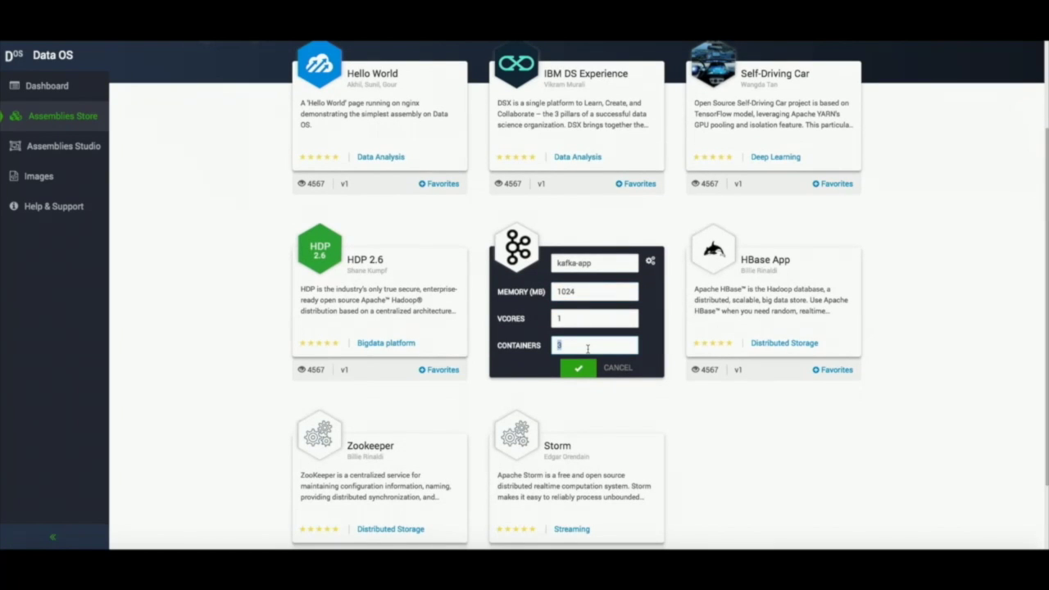
pyautogui.write('5')
pyautogui.click(579, 369)
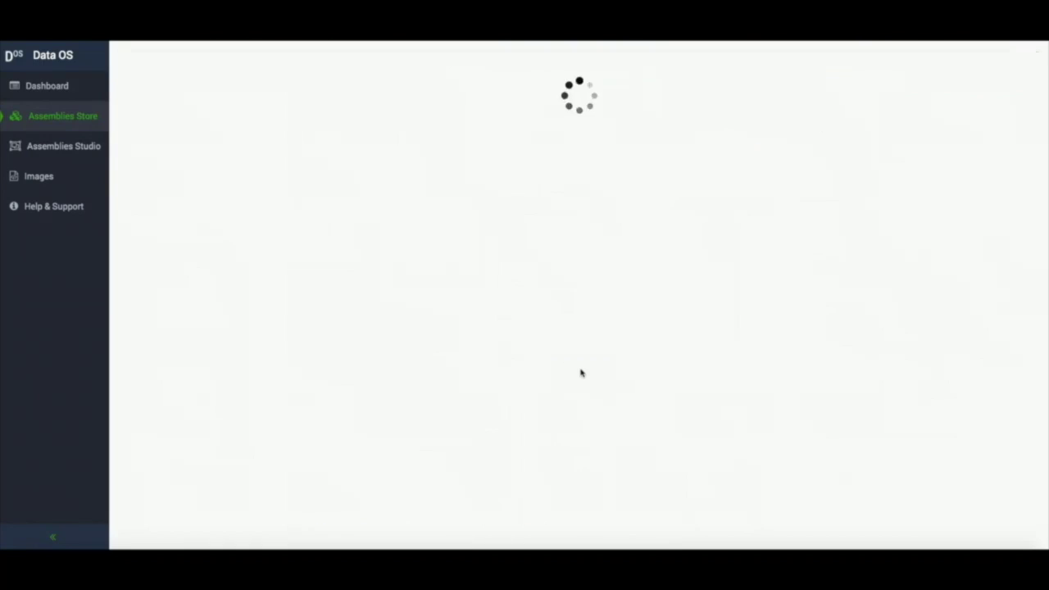
# Deploy the IBM DS Experience assembly from the Assemblies Store with its default settings.
pyautogui.click(47, 117)
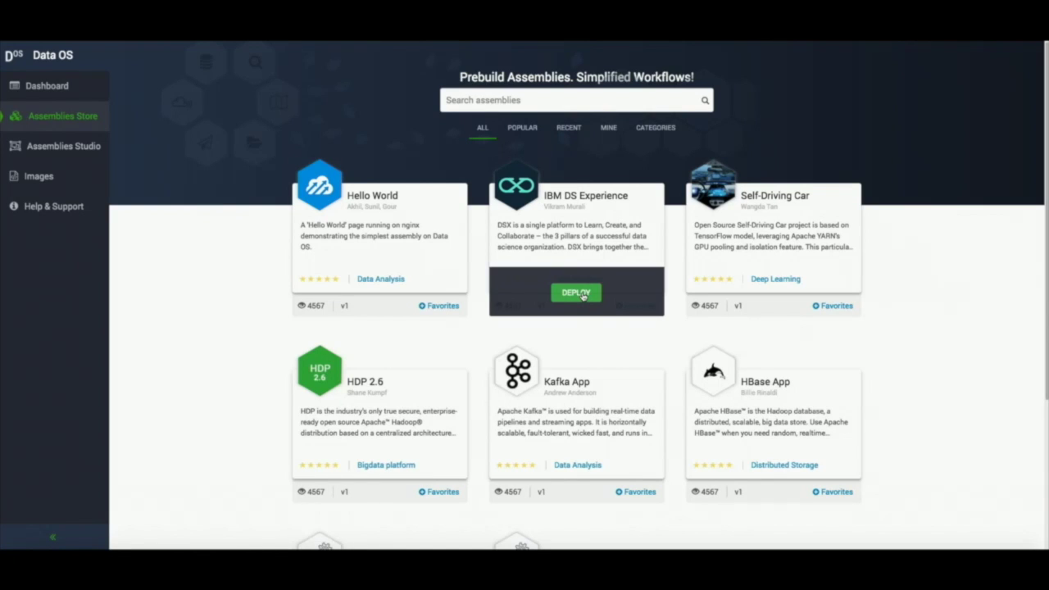
pyautogui.click(583, 293)
pyautogui.click(577, 305)
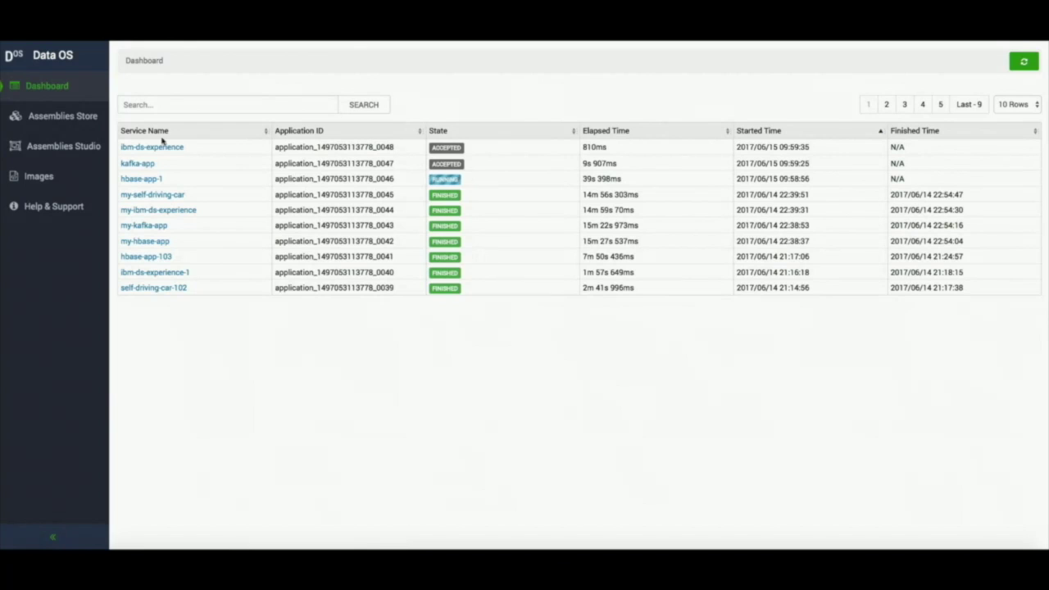
# Deploy the Self-Driving Car assembly from the Assemblies Store with the service name my-self-driving-car.
pyautogui.click(34, 116)
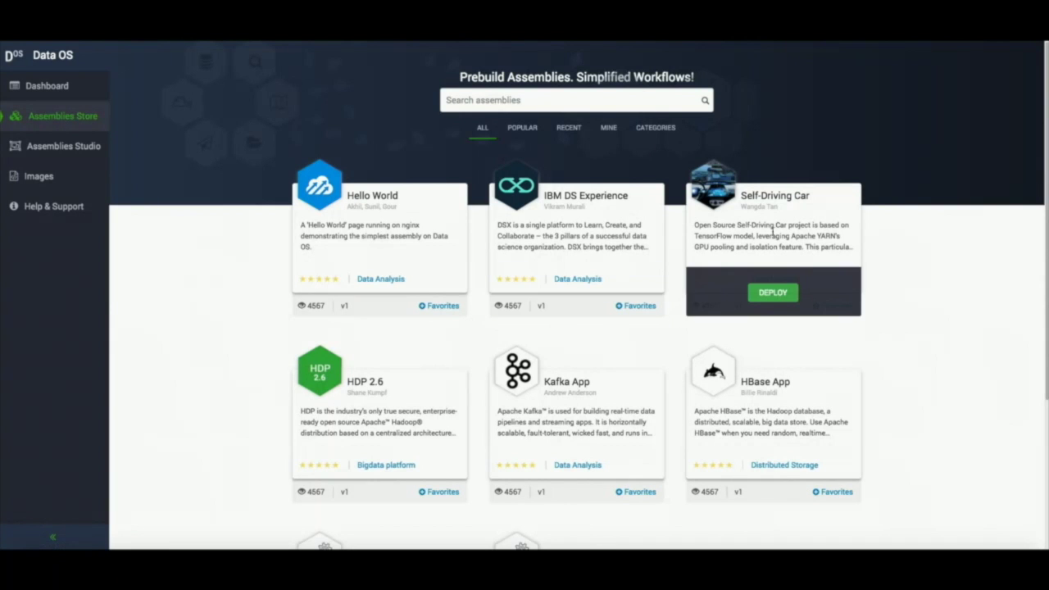
pyautogui.click(765, 293)
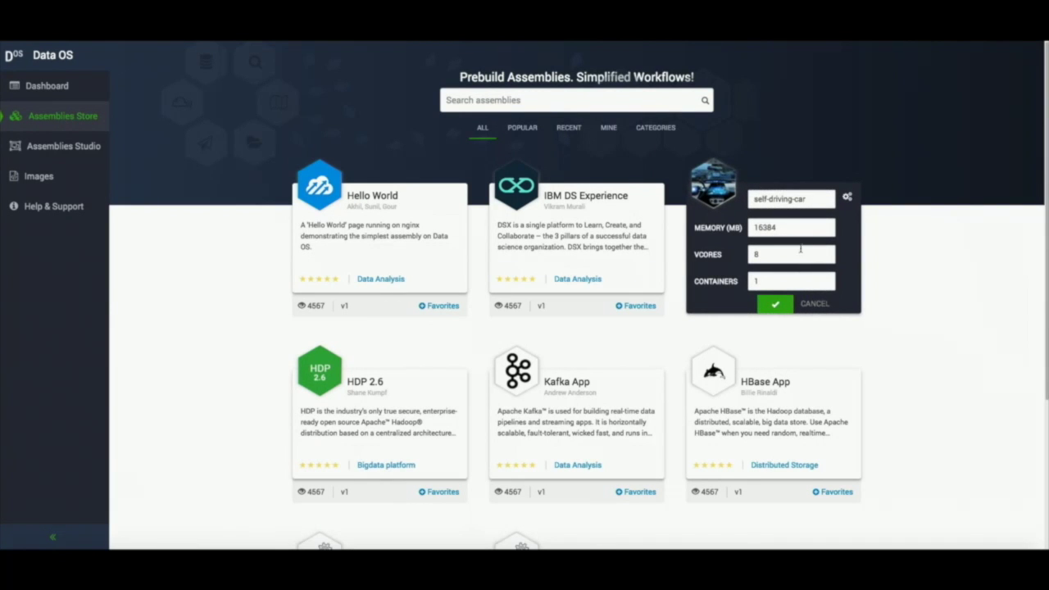
pyautogui.scroll(-1, 790, 263)
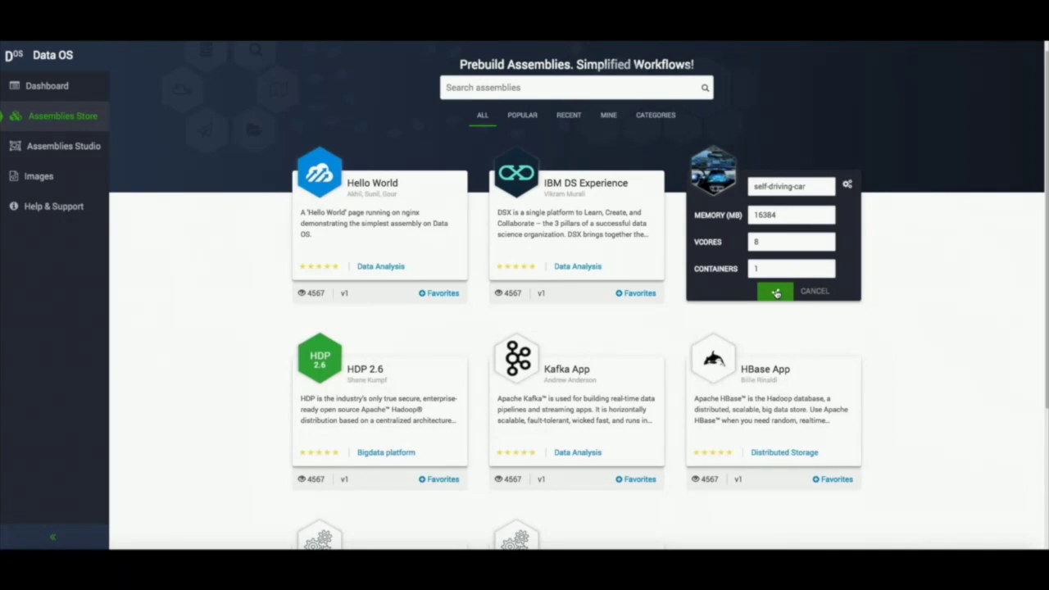
pyautogui.click(754, 187)
pyautogui.write('my-')
pyautogui.click(779, 300)
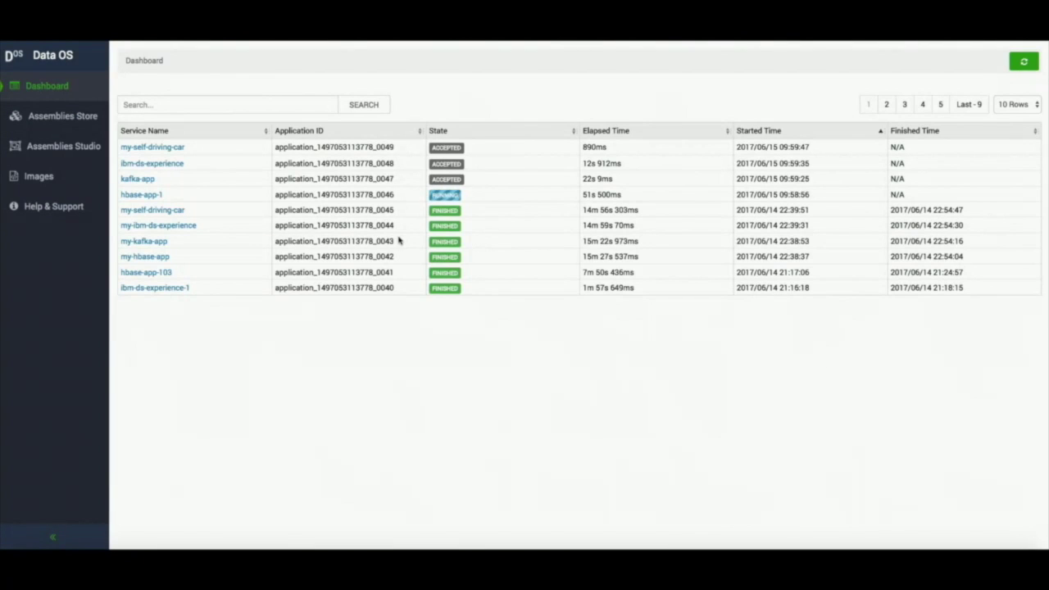
# Inspect the hbase-app-1 service and its HBASEMASTER component, and return to the service list.
pyautogui.click(155, 198)
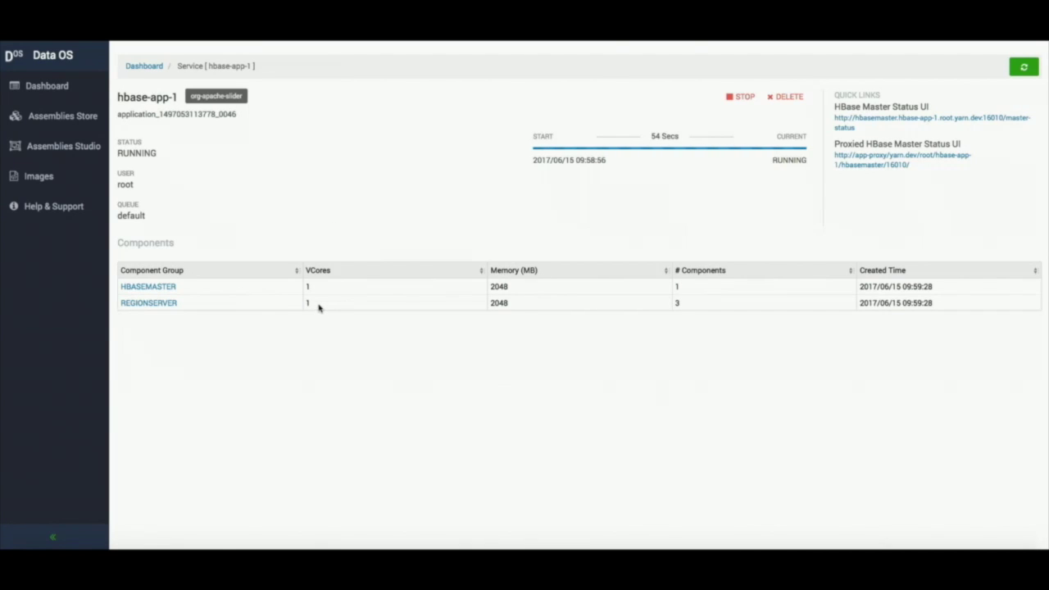
pyautogui.click(164, 286)
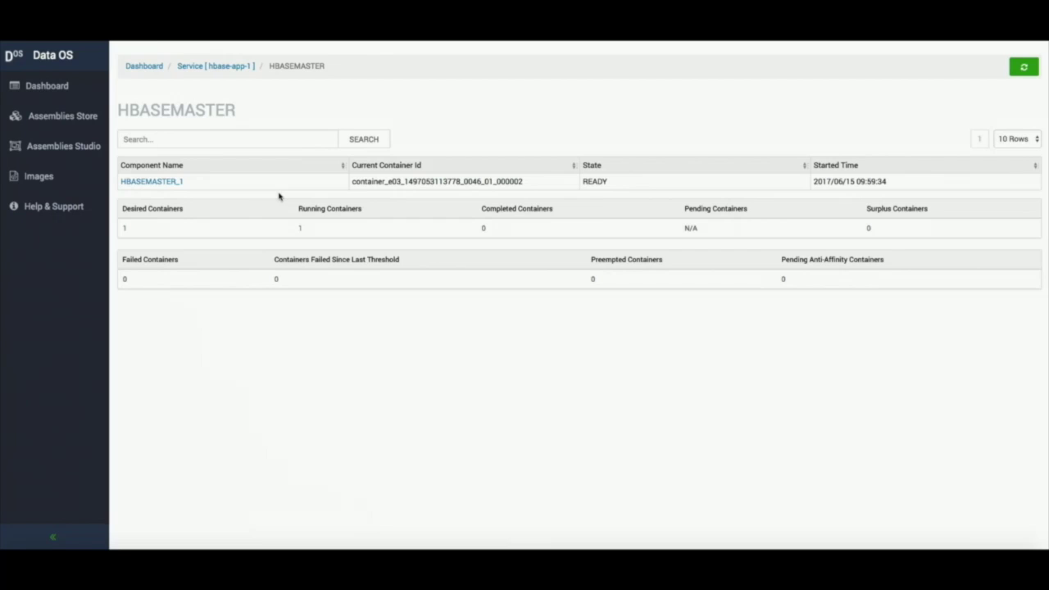
pyautogui.click(145, 67)
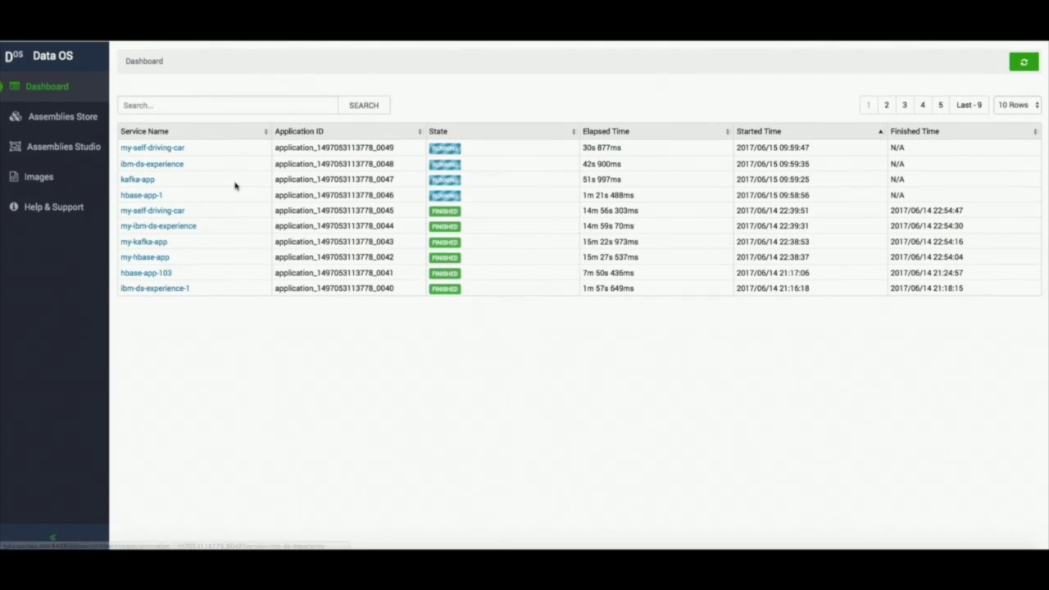
# Inspect the ibm-ds-experience service and the containers of its DSXUI component.
pyautogui.click(146, 163)
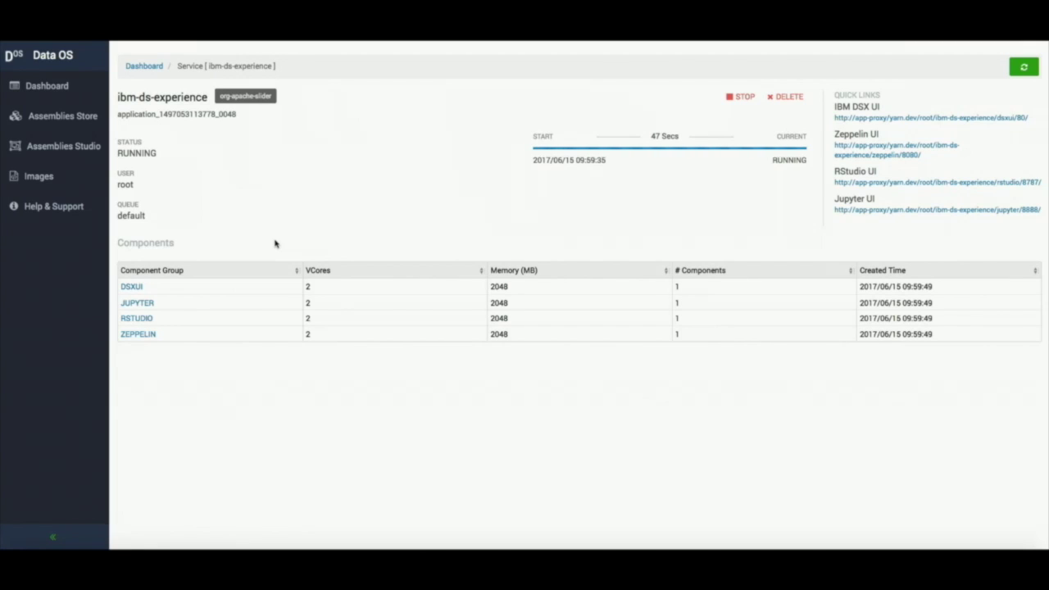
pyautogui.click(133, 287)
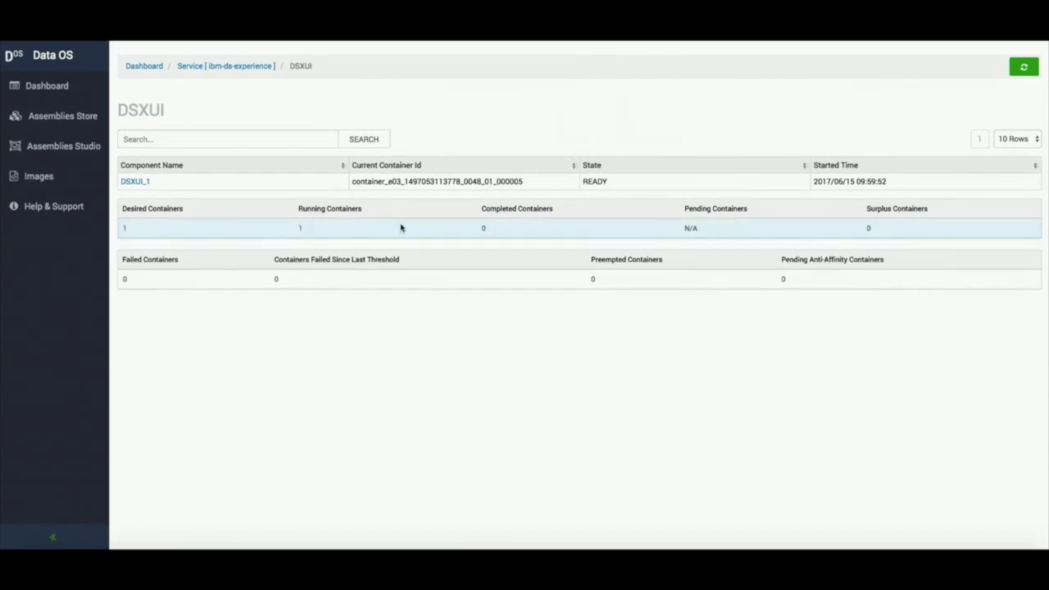
pyautogui.click(224, 66)
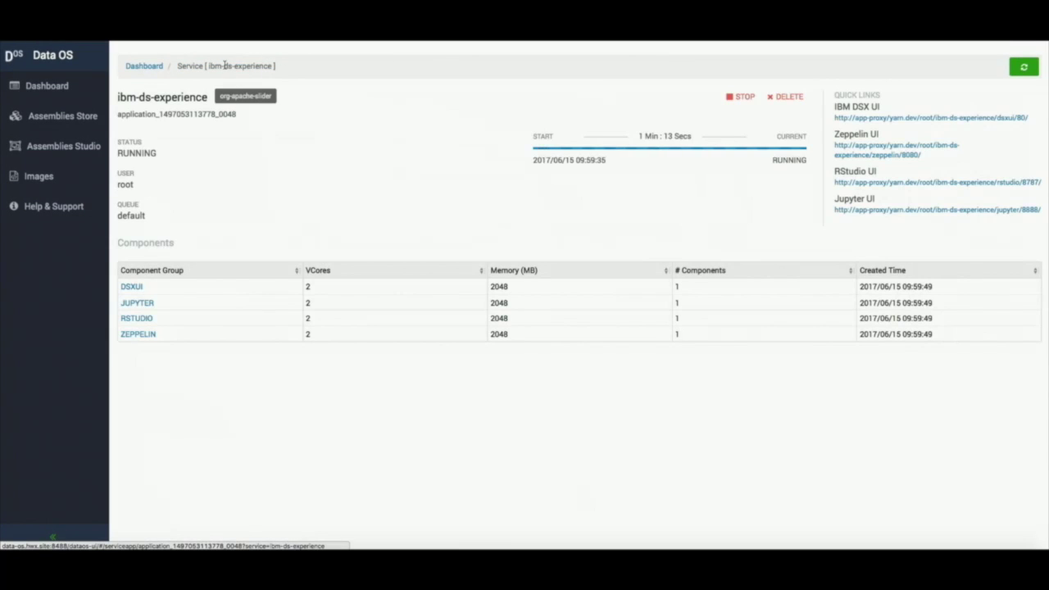
# Open the IBM DSX UI of the service and look at its community notebooks and RStudio workspace, including the Spark connections.
pyautogui.click(949, 119)
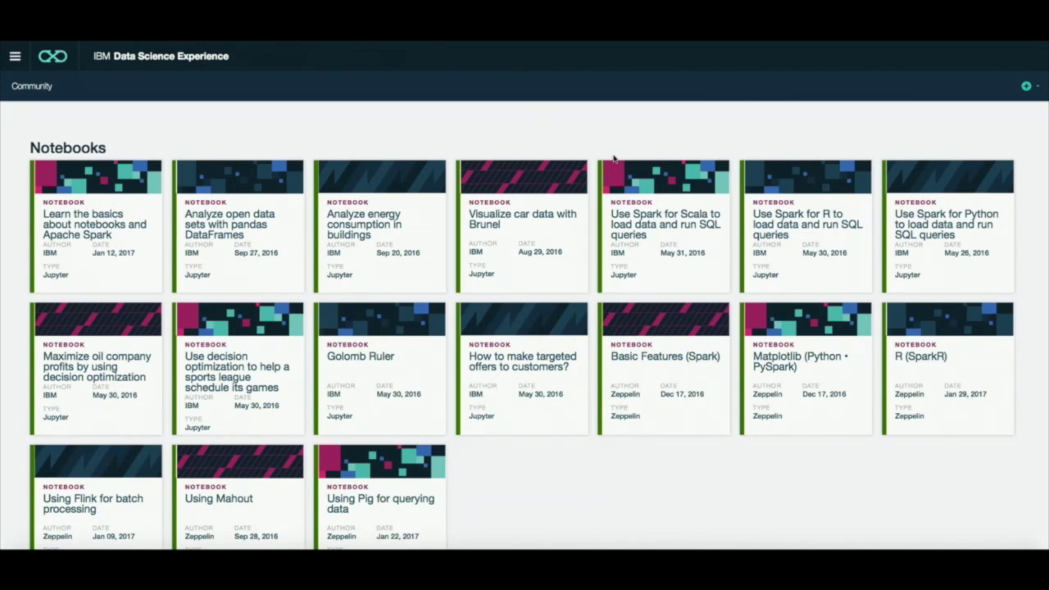
pyautogui.click(15, 55)
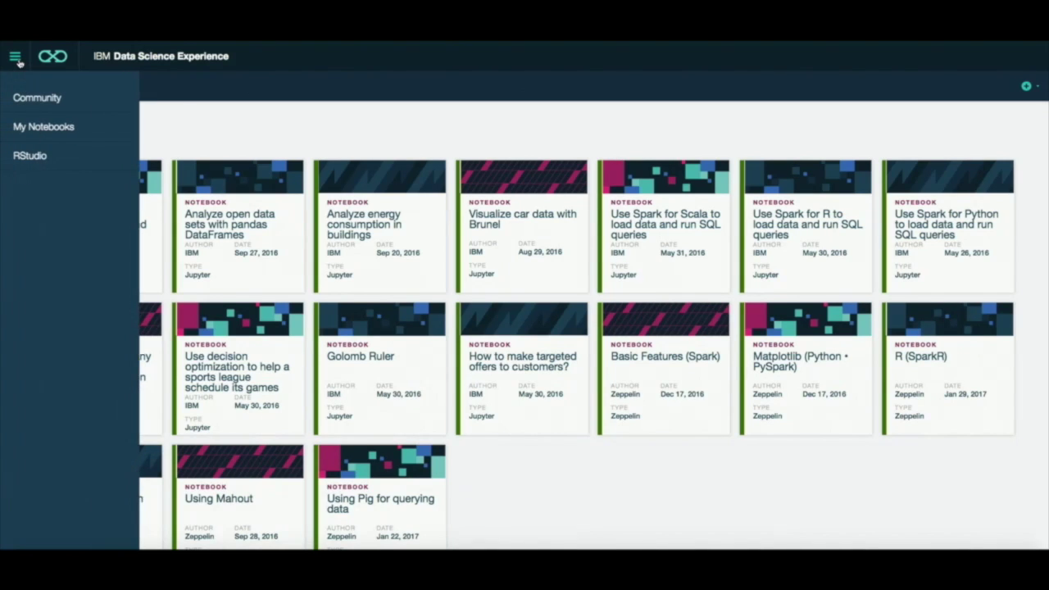
pyautogui.click(59, 155)
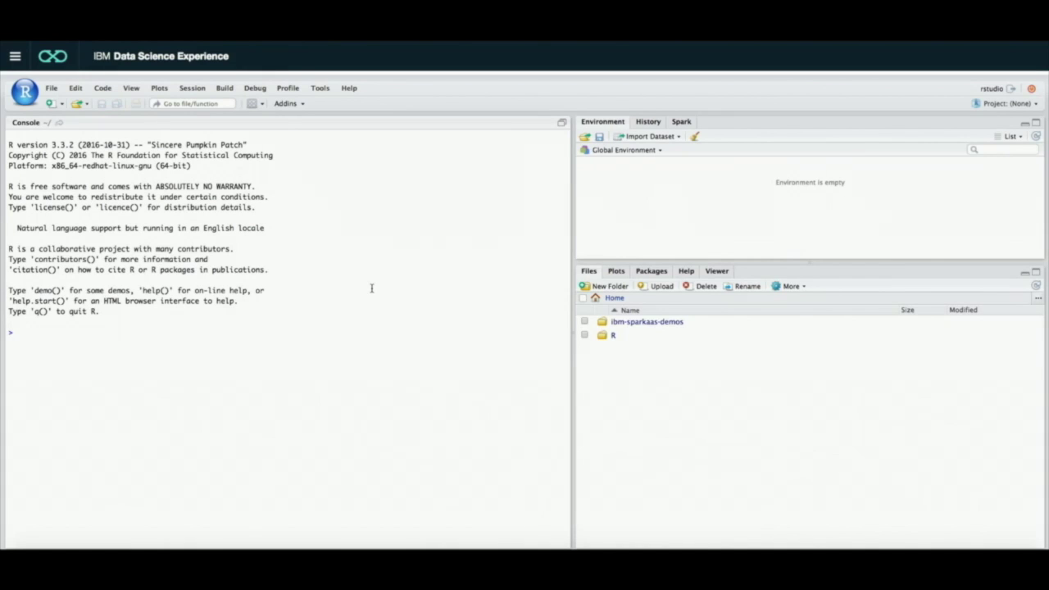
pyautogui.click(680, 123)
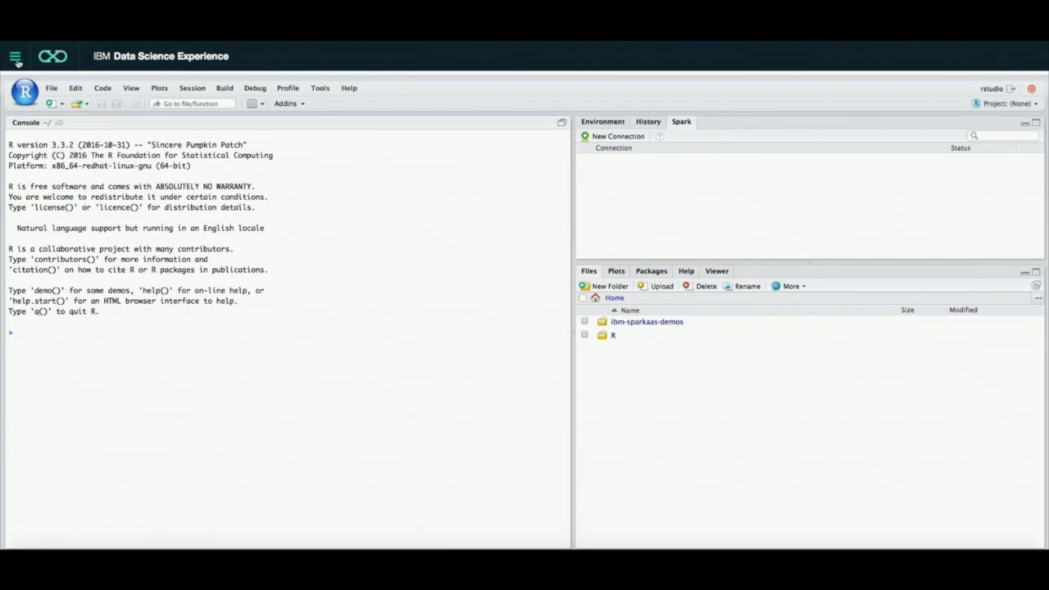
pyautogui.click(14, 55)
pyautogui.click(23, 94)
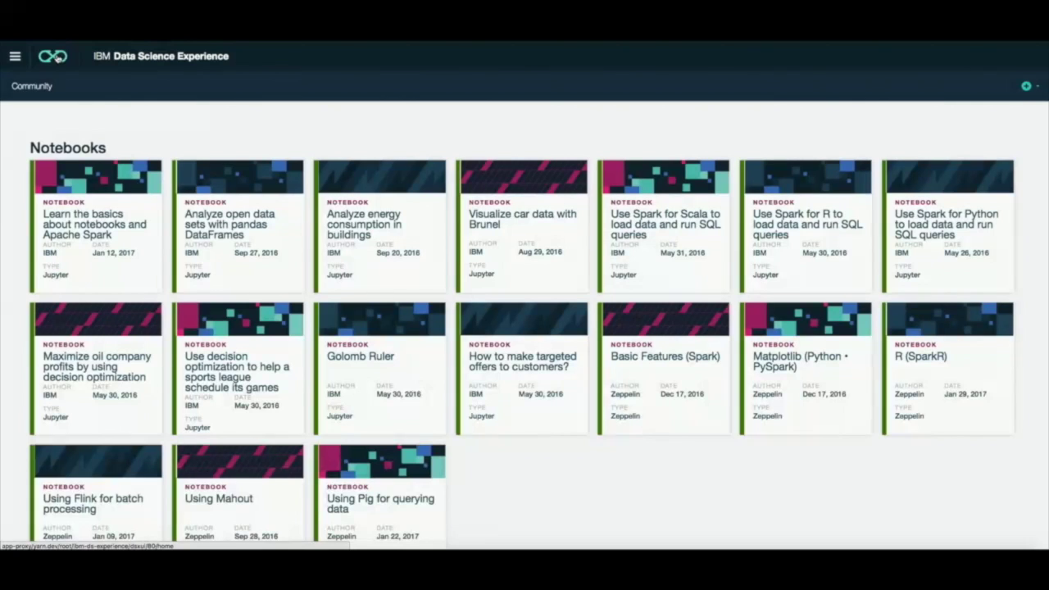
# Start a new notebook from a file, naming it My Notebook with the description "My notebook".
pyautogui.click(15, 56)
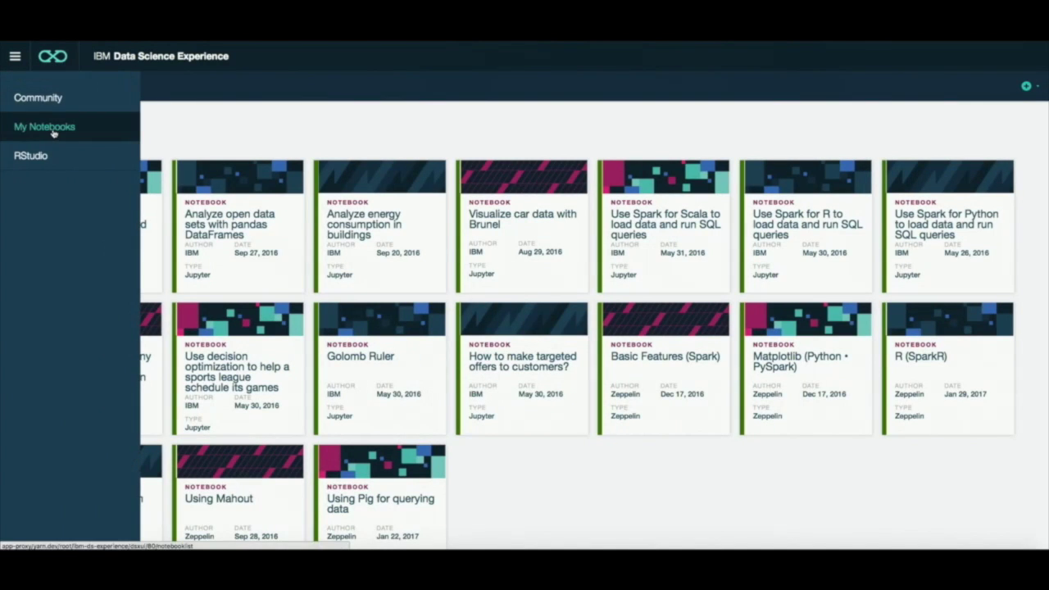
pyautogui.click(52, 132)
pyautogui.click(973, 250)
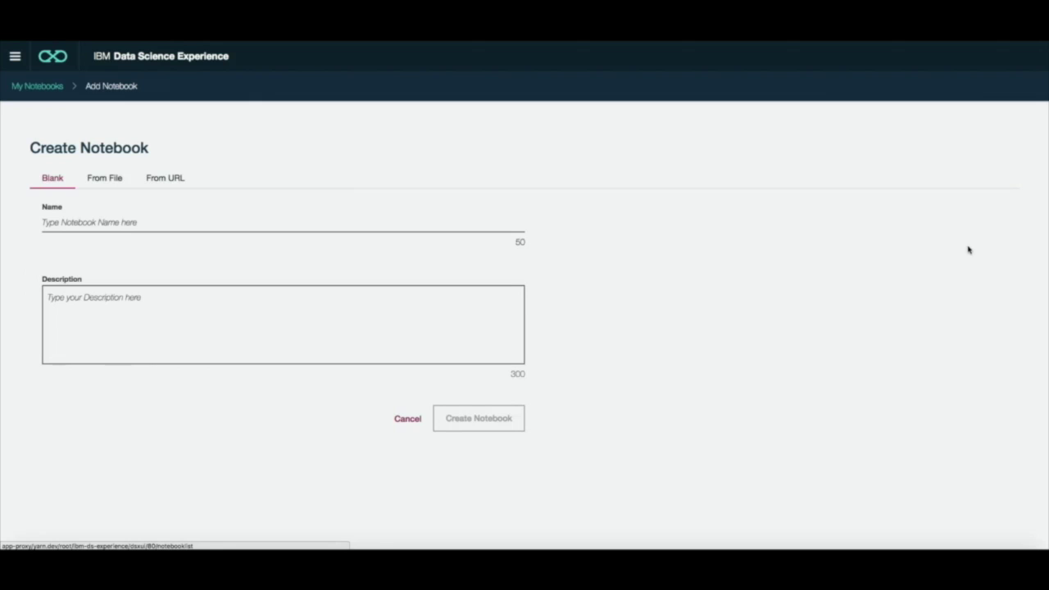
pyautogui.click(171, 226)
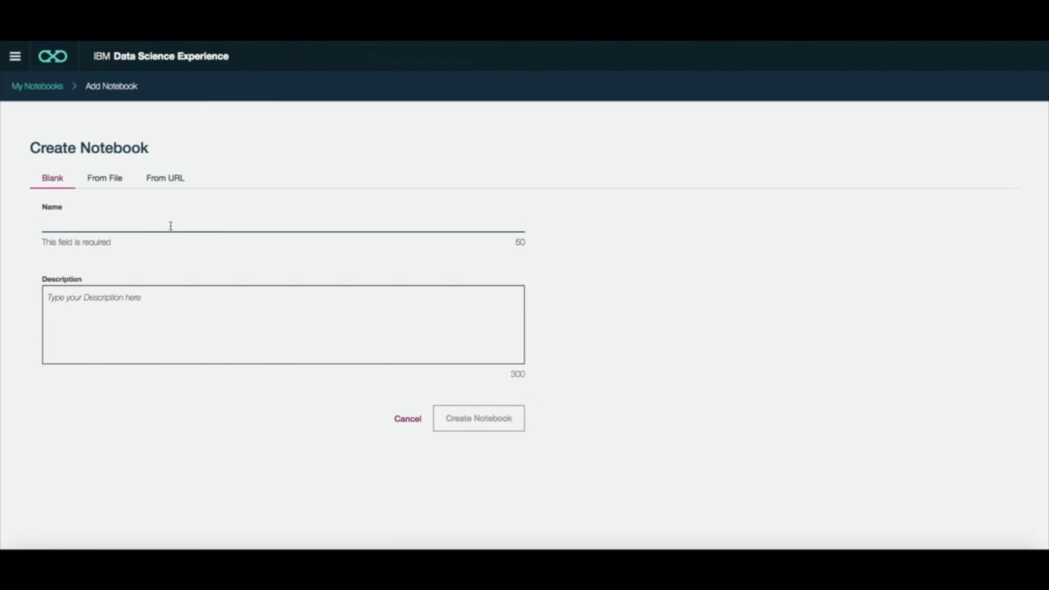
pyautogui.write('My Notebook')
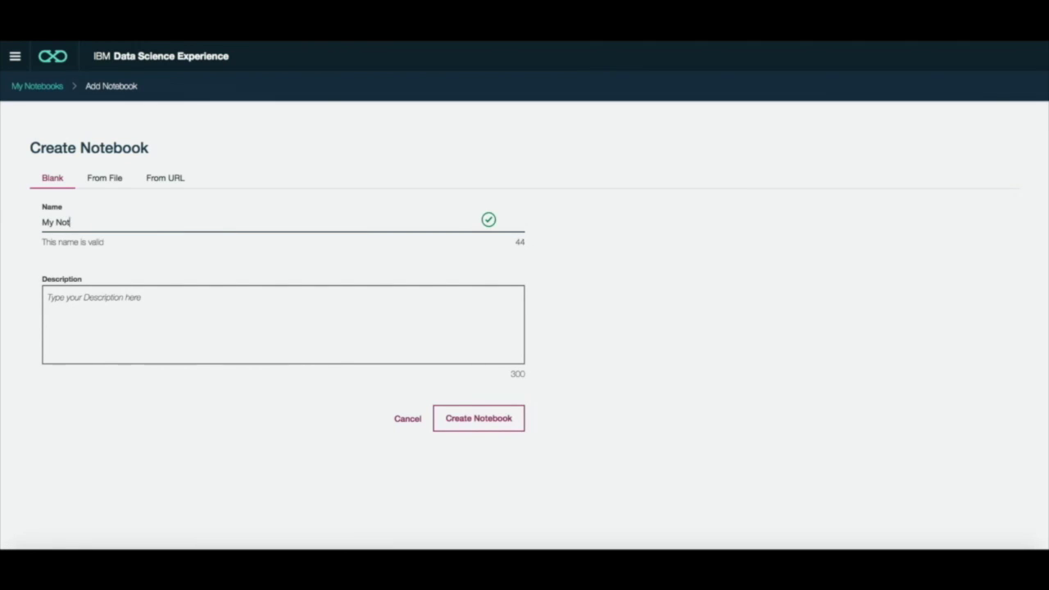
pyautogui.click(105, 181)
pyautogui.click(96, 322)
pyautogui.write('My notebook')
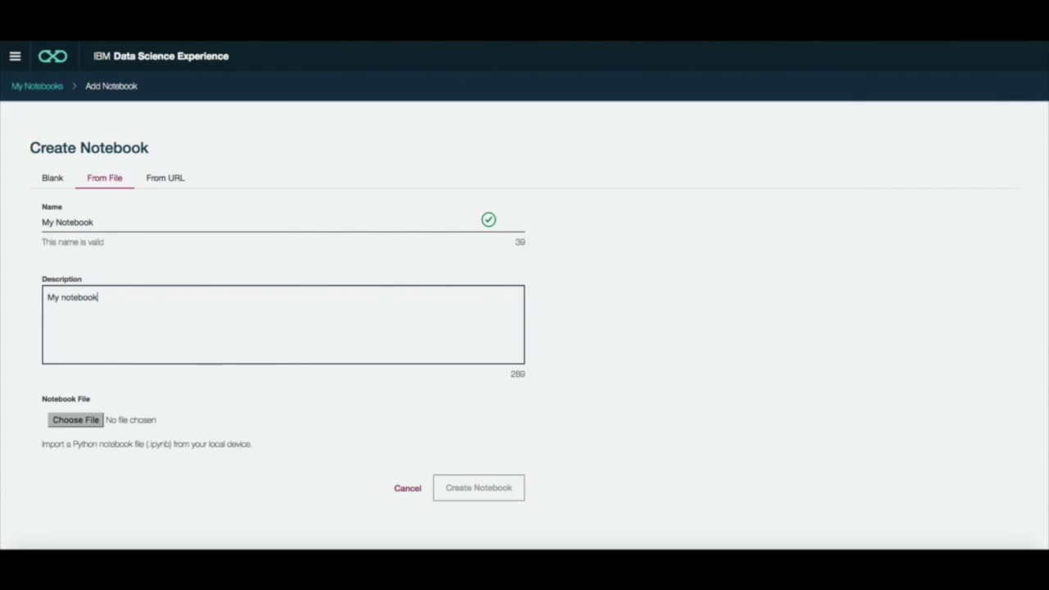
# Choose Starter Bank Notebook.json as the notebook file, create the notebook and look through its contents.
pyautogui.click(69, 419)
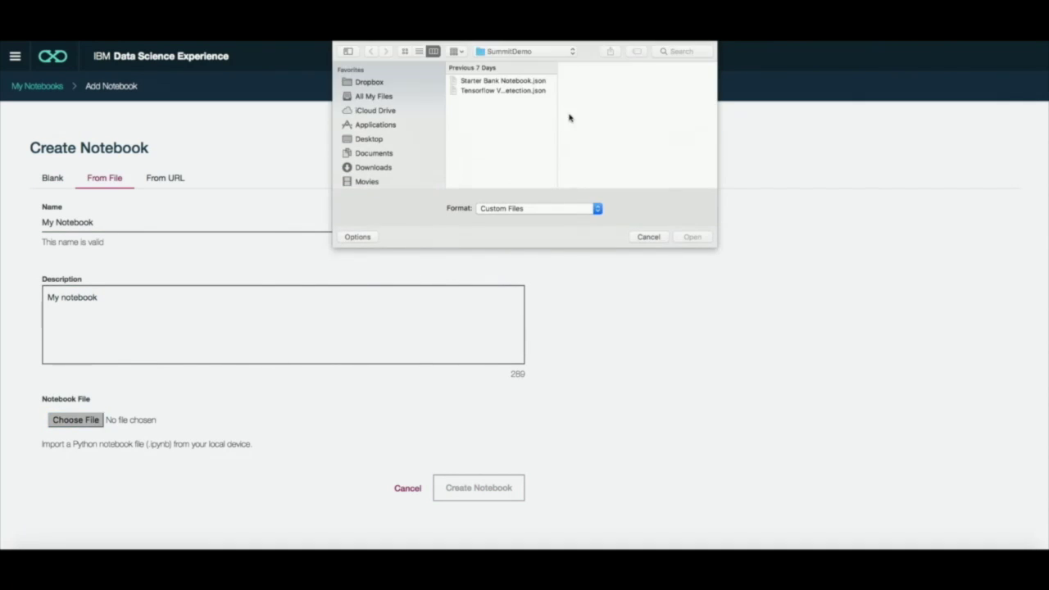
pyautogui.click(513, 81)
pyautogui.click(692, 237)
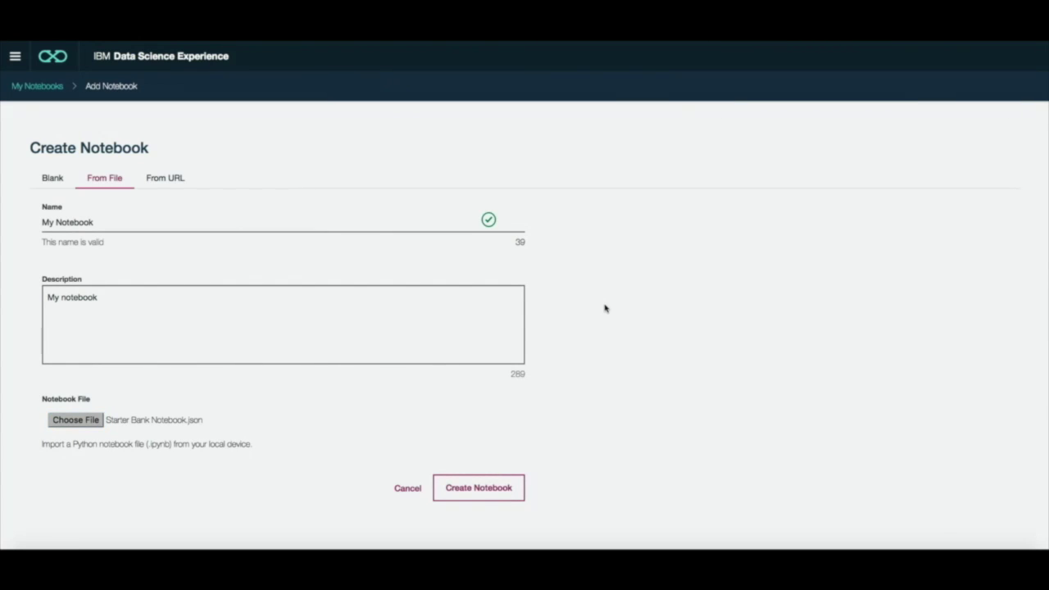
pyautogui.click(484, 479)
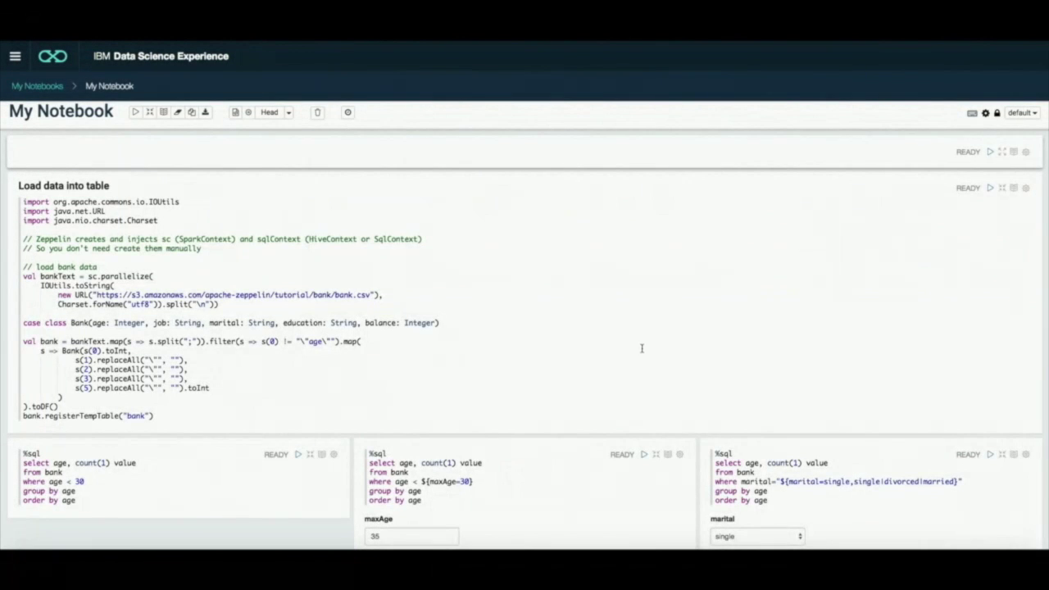
pyautogui.scroll(-5, 648, 331)
pyautogui.scroll(5, 601, 299)
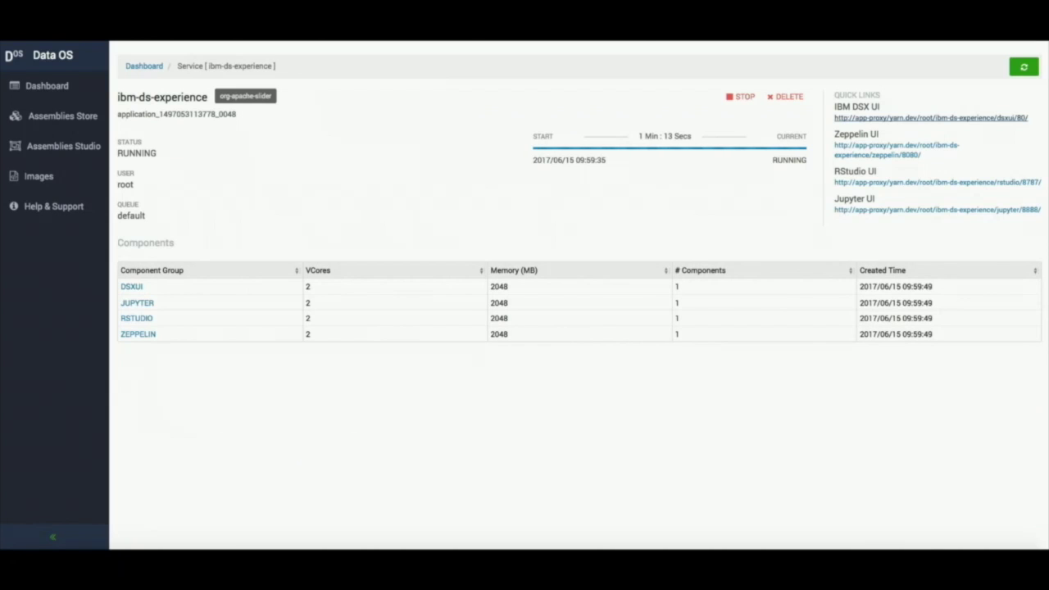
# Inspect the running my-self-driving-car service and the containers of its predict component.
pyautogui.click(139, 66)
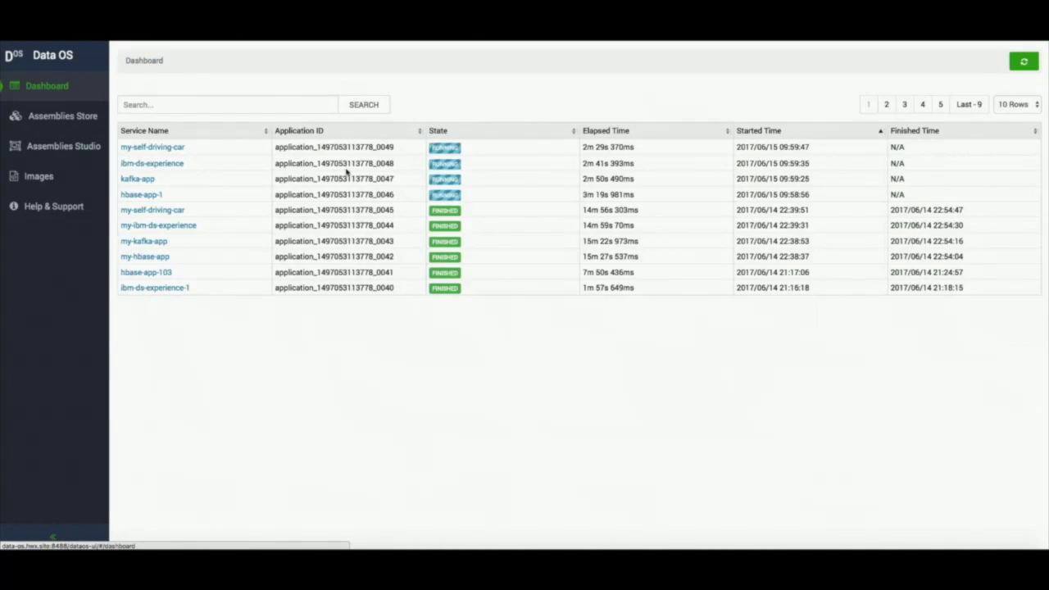
pyautogui.click(168, 151)
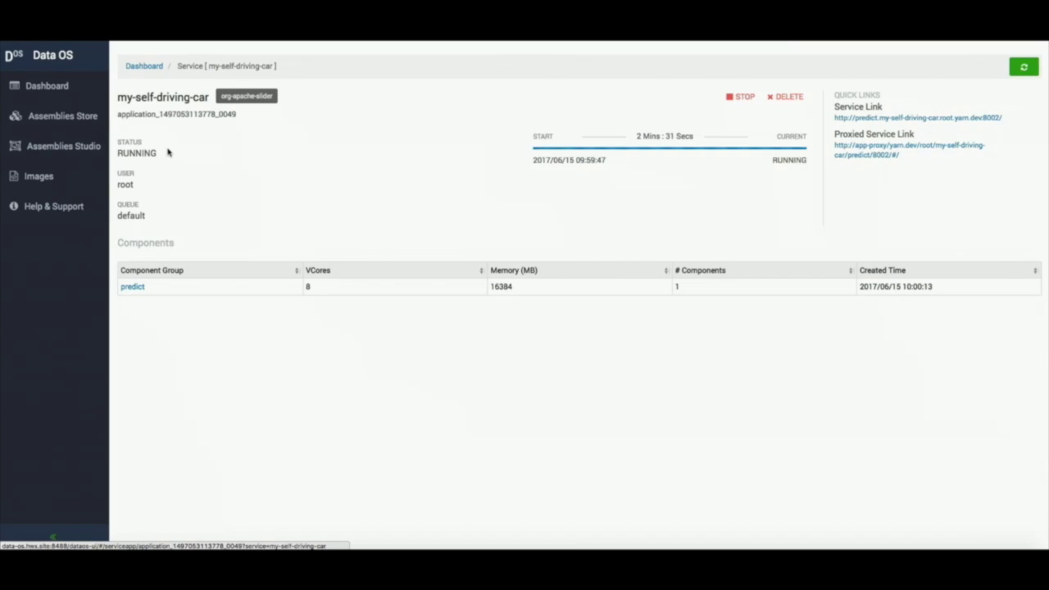
pyautogui.click(133, 286)
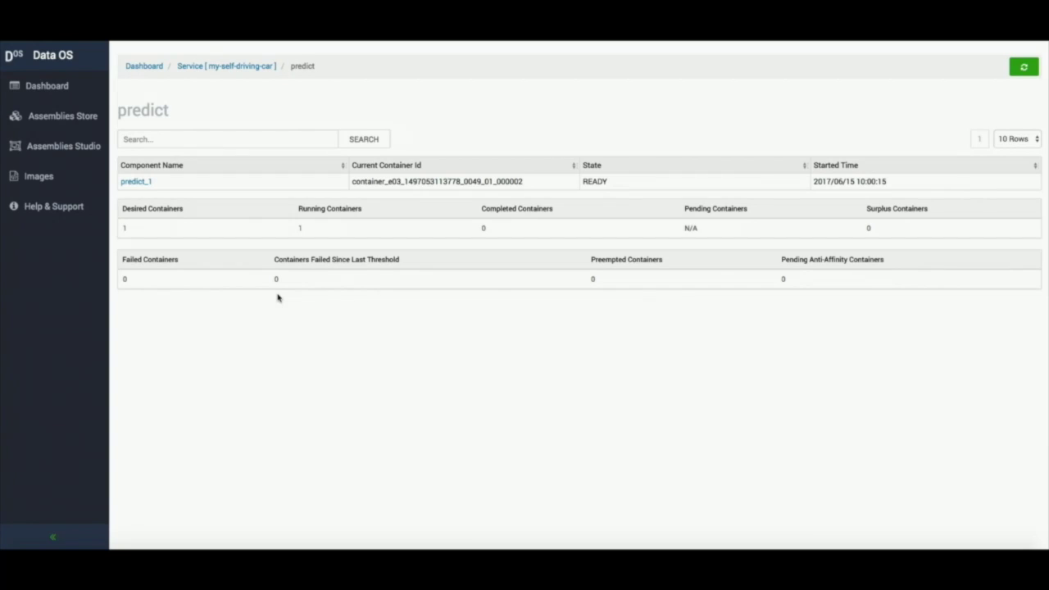
pyautogui.click(218, 64)
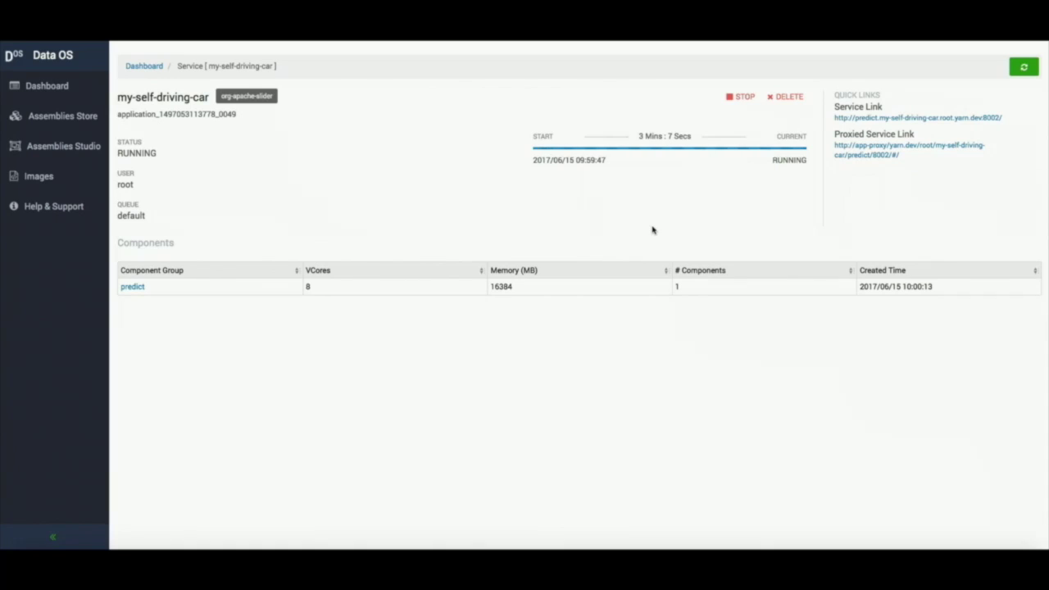
# Open the Zeppelin interface of my-self-driving-car through its proxied service link and import the Tensorflow Vehicle Detection JSON file as a note.
pyautogui.click(886, 120)
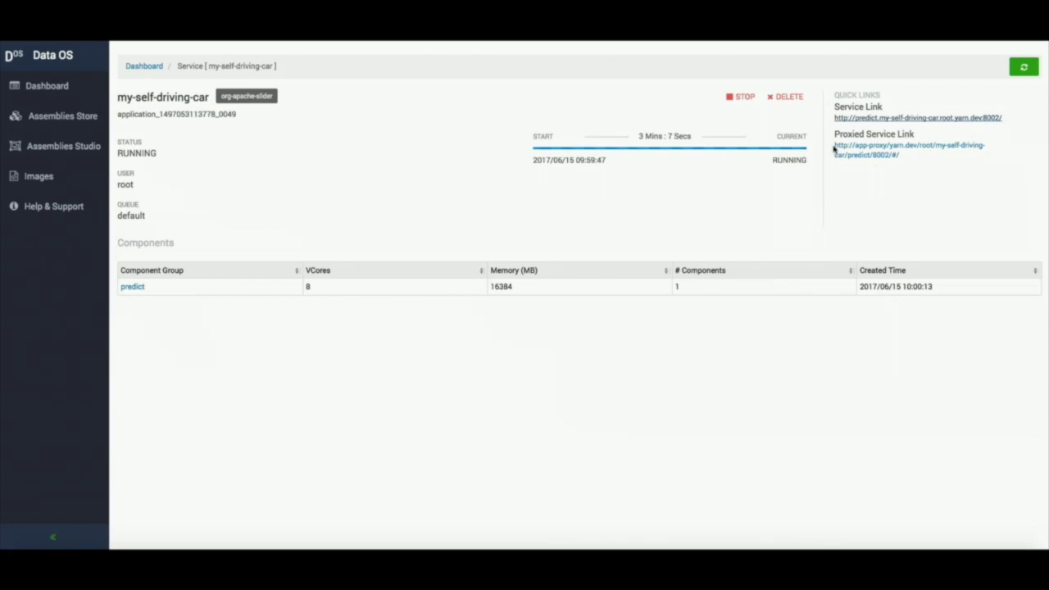
pyautogui.click(836, 148)
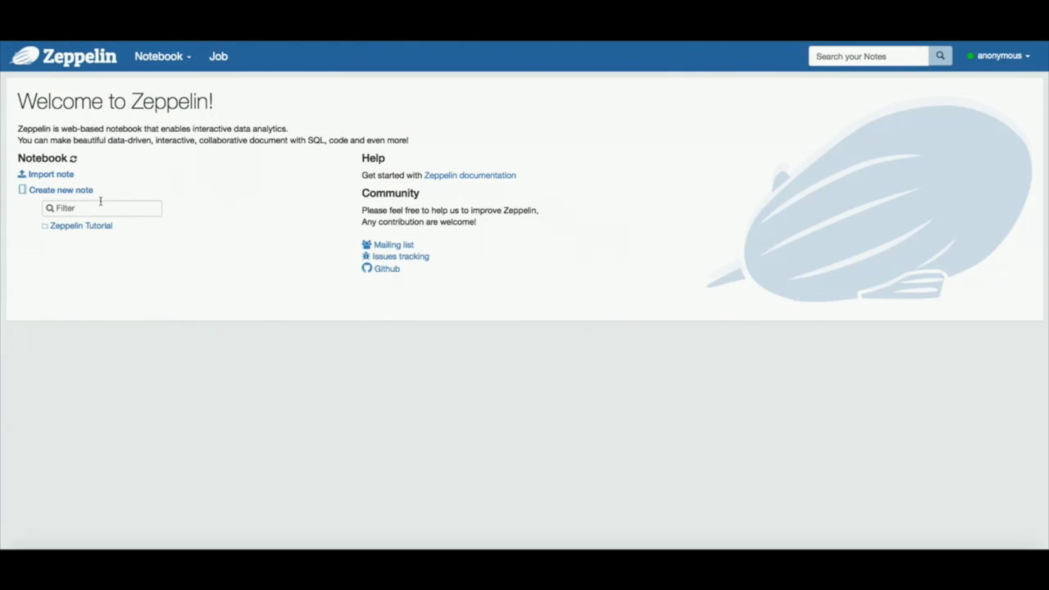
pyautogui.click(54, 176)
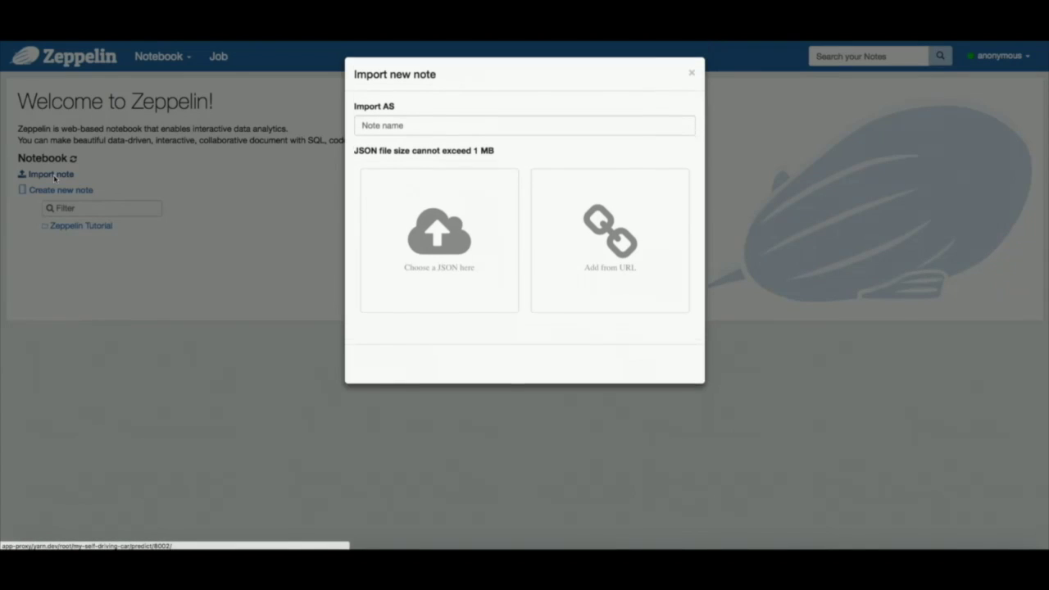
pyautogui.click(441, 225)
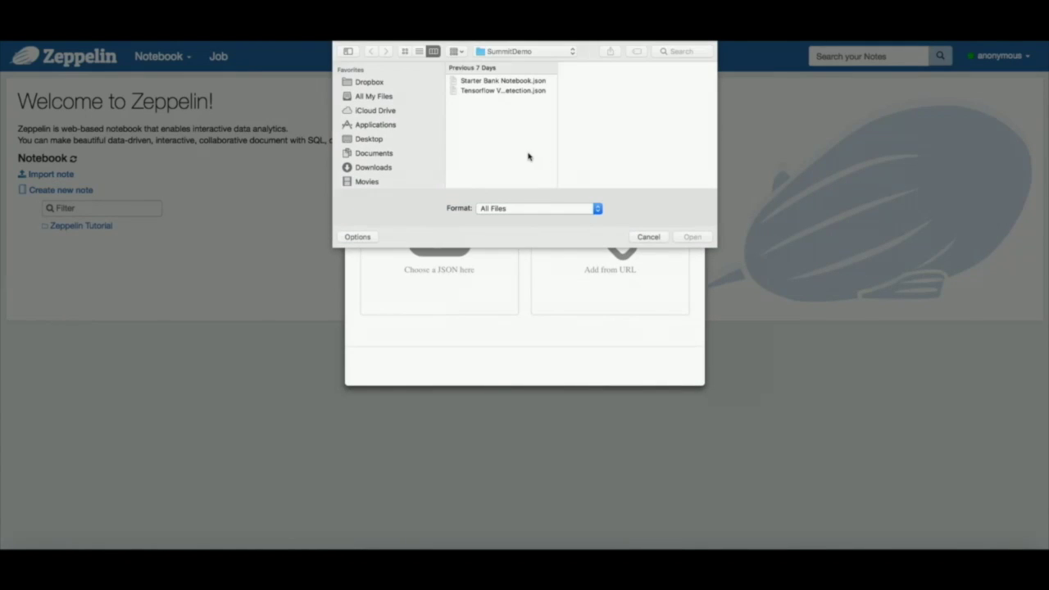
pyautogui.click(517, 91)
pyautogui.click(692, 236)
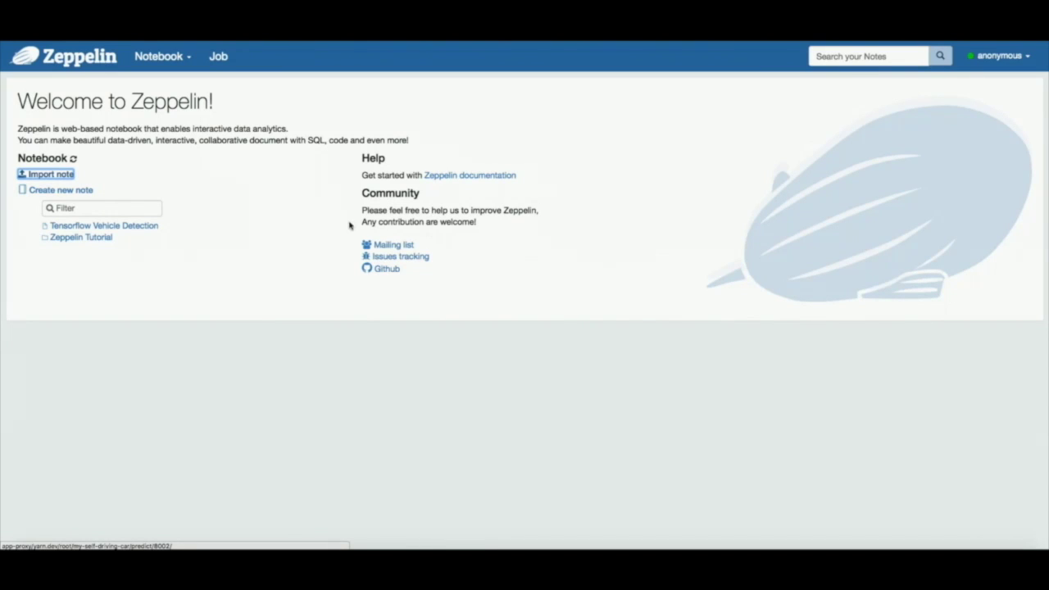
# In the Tensorflow Vehicle Detection note, set application_name to 'my-self-driving-car' and run that paragraph.
pyautogui.click(149, 226)
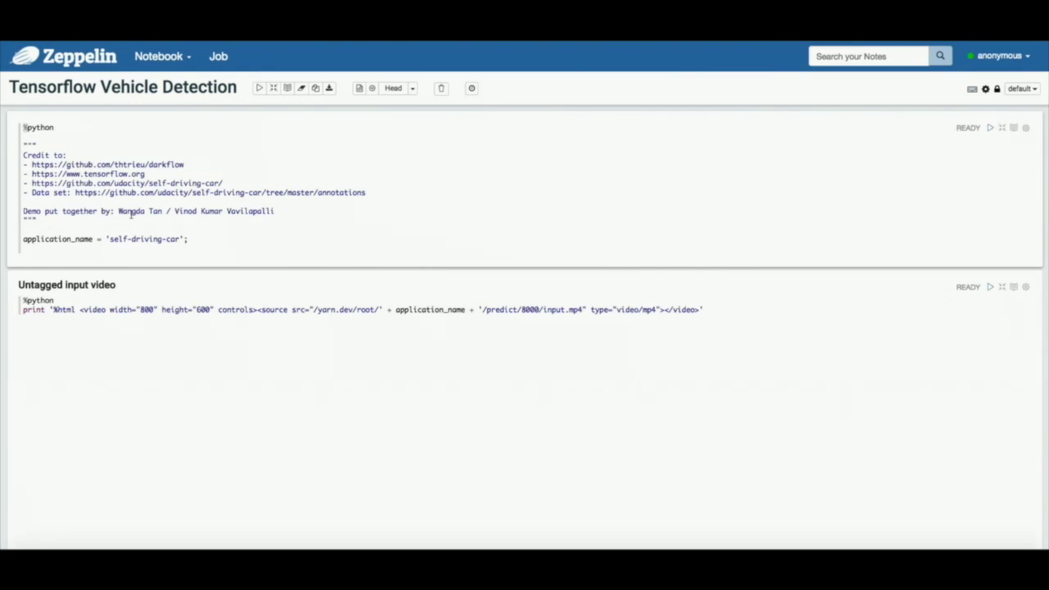
pyautogui.click(107, 238)
pyautogui.write('mu')
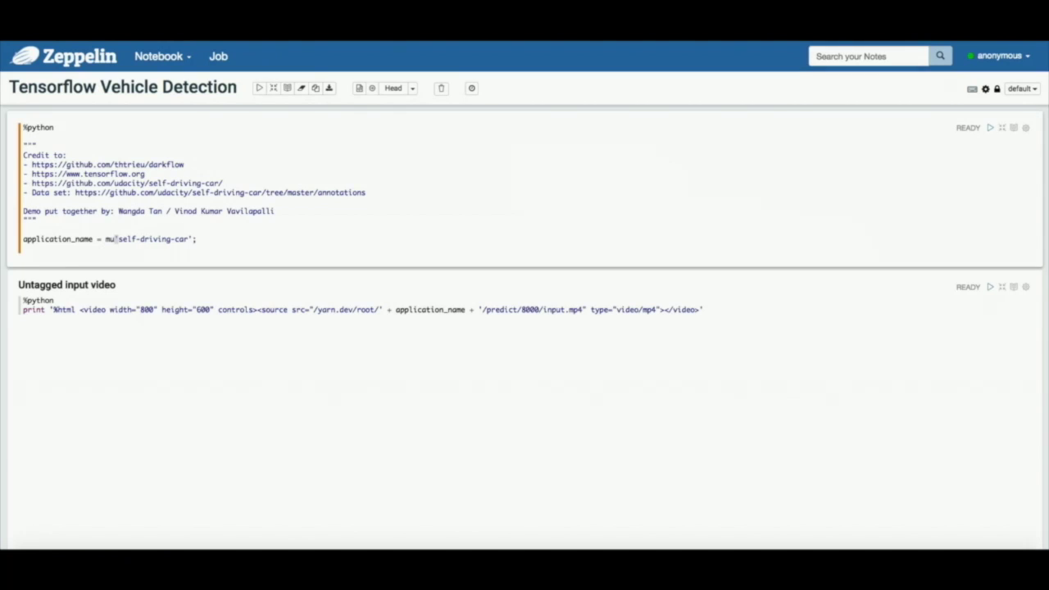
pyautogui.press('BackSpace')
pyautogui.press('BackSpace')
pyautogui.write('my-')
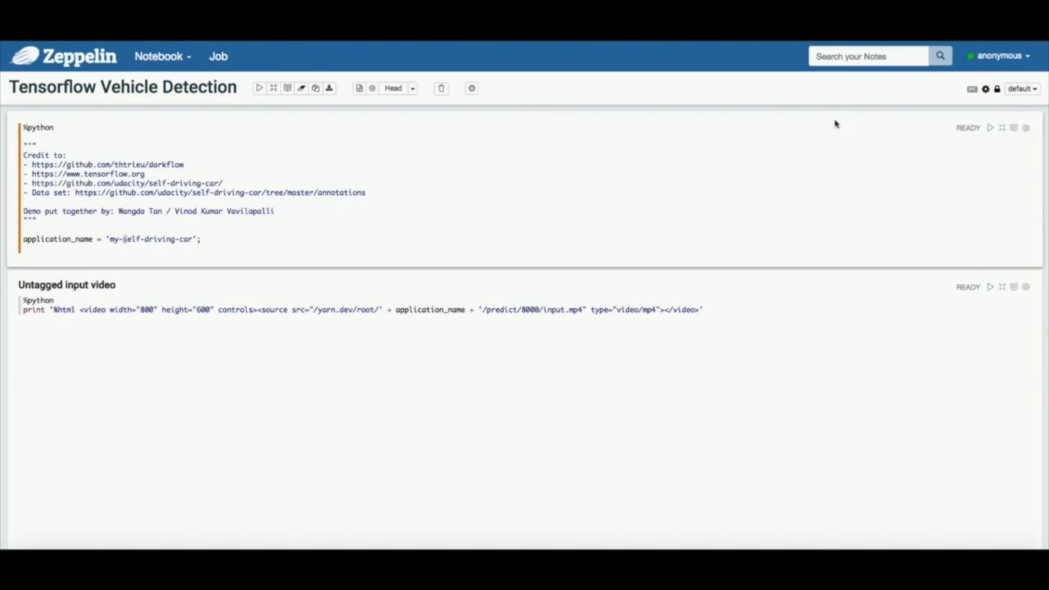
pyautogui.click(989, 128)
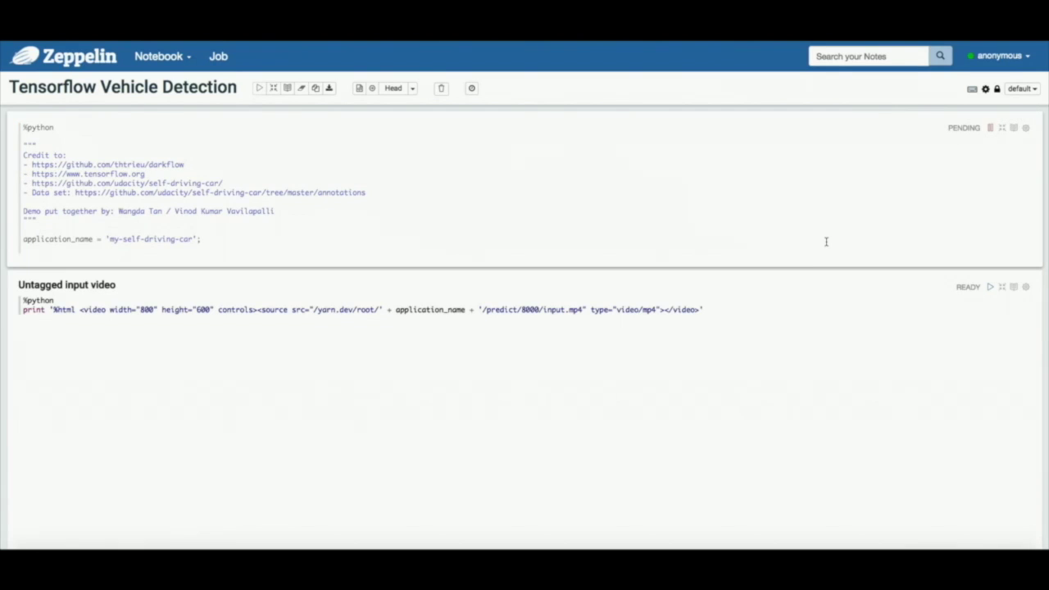
# Run the "Untagged input video" paragraph to load the input video player.
pyautogui.scroll(-1, 826, 240)
pyautogui.scroll(1, 825, 240)
pyautogui.scroll(-2, 885, 246)
pyautogui.scroll(-1, 840, 242)
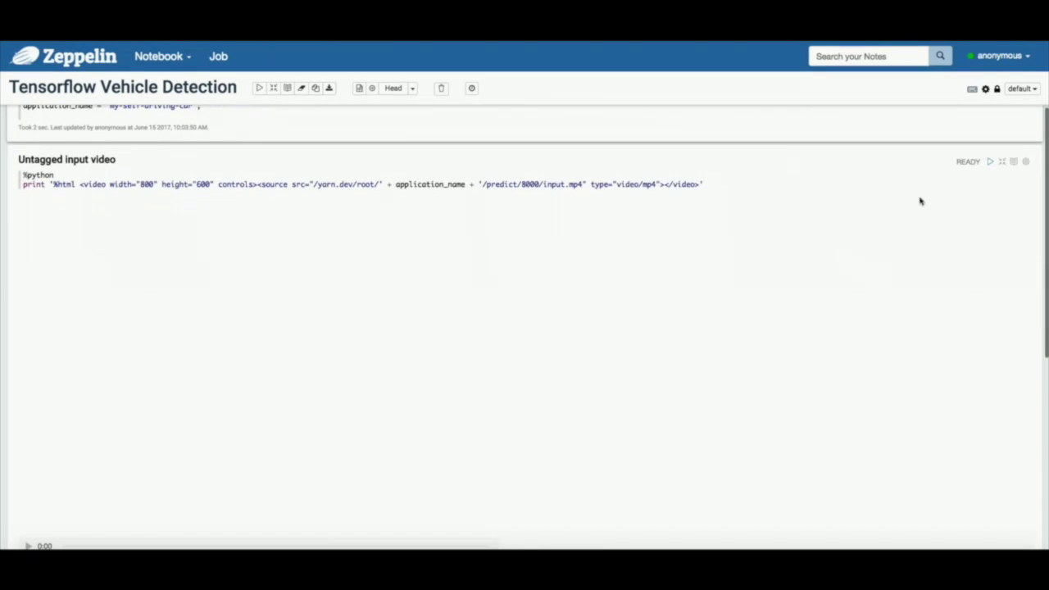
pyautogui.click(989, 162)
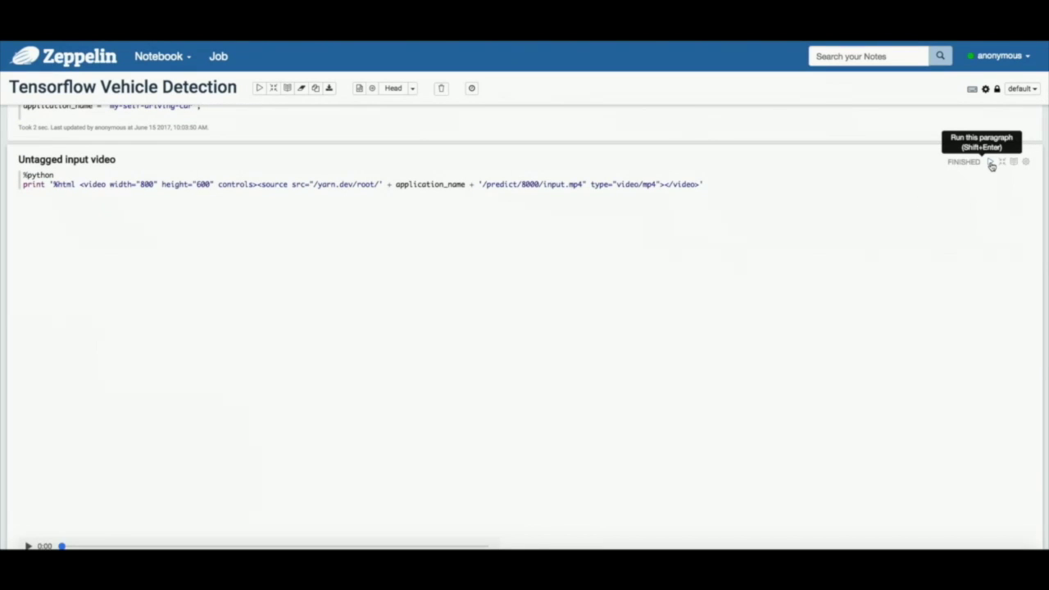
# Play the untagged input video and watch it in full screen.
pyautogui.scroll(-1, 808, 238)
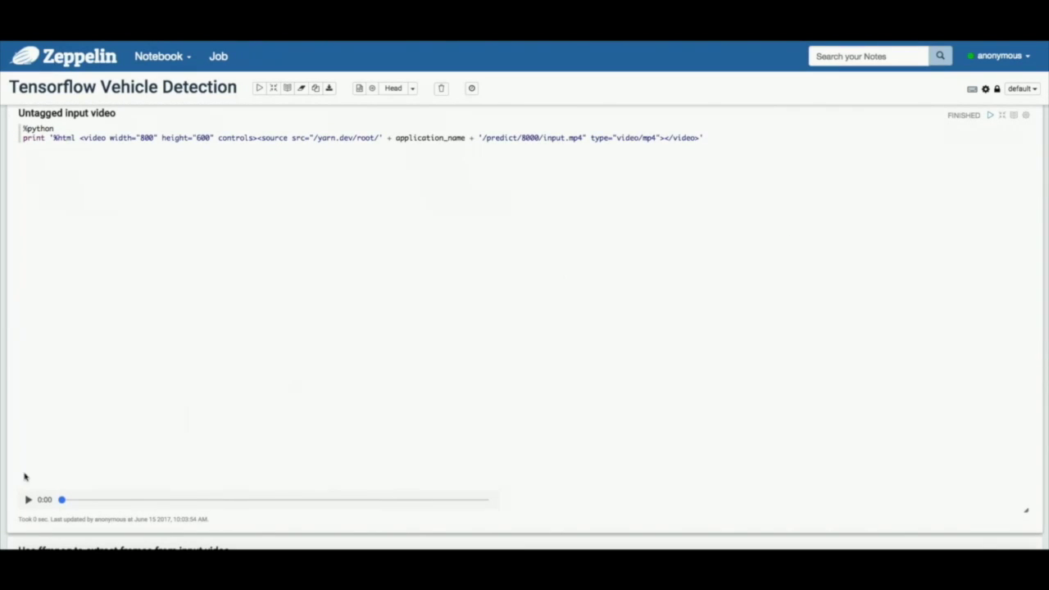
pyautogui.click(27, 499)
pyautogui.scroll(-1, 665, 376)
pyautogui.scroll(-1, 665, 376)
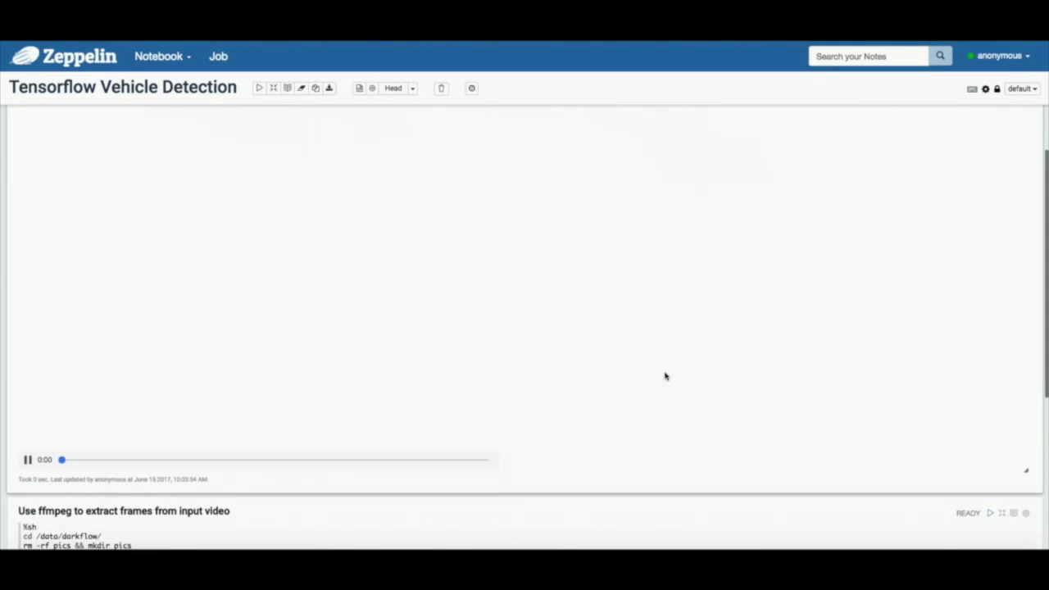
pyautogui.scroll(3, 665, 376)
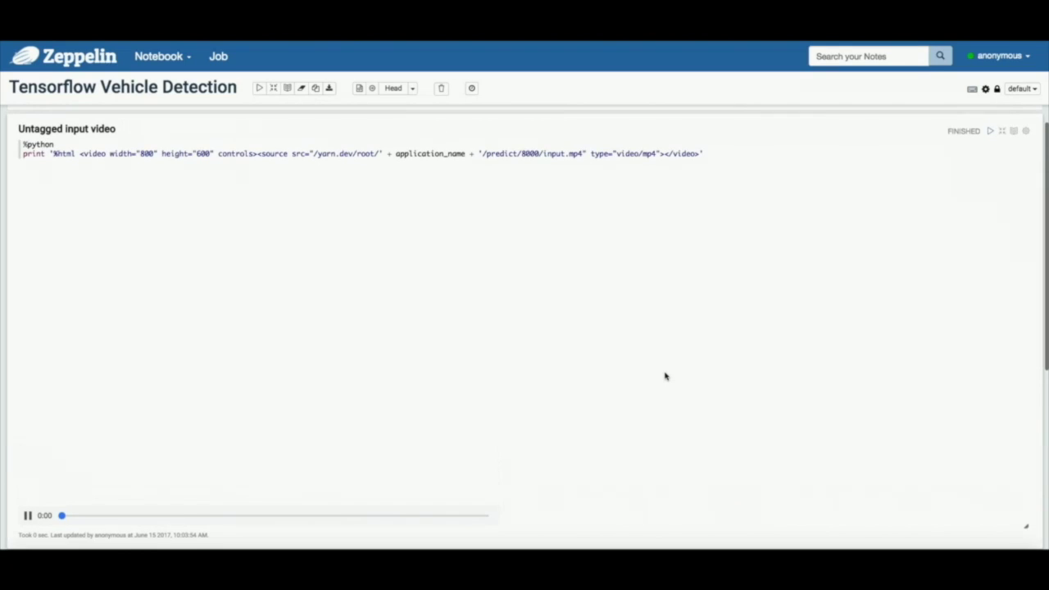
pyautogui.scroll(-1, 665, 376)
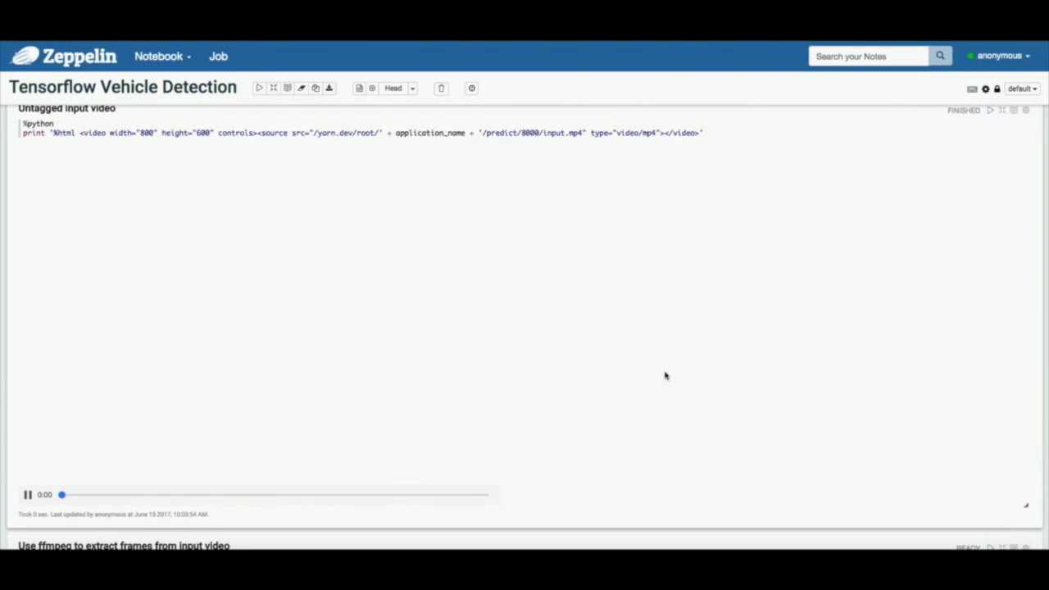
pyautogui.scroll(-4, 666, 376)
pyautogui.scroll(-4, 665, 376)
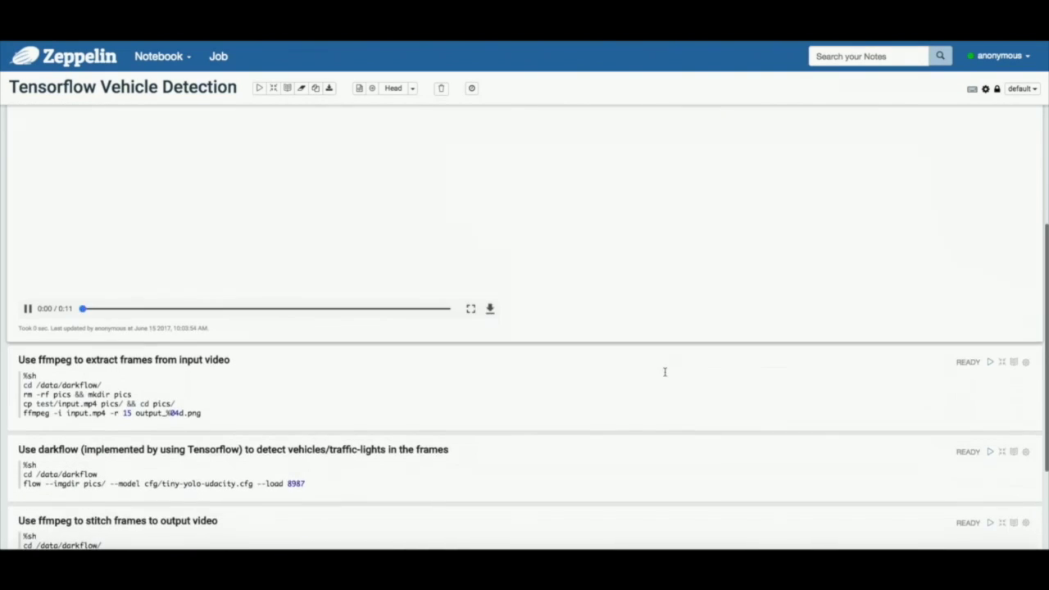
pyautogui.click(469, 311)
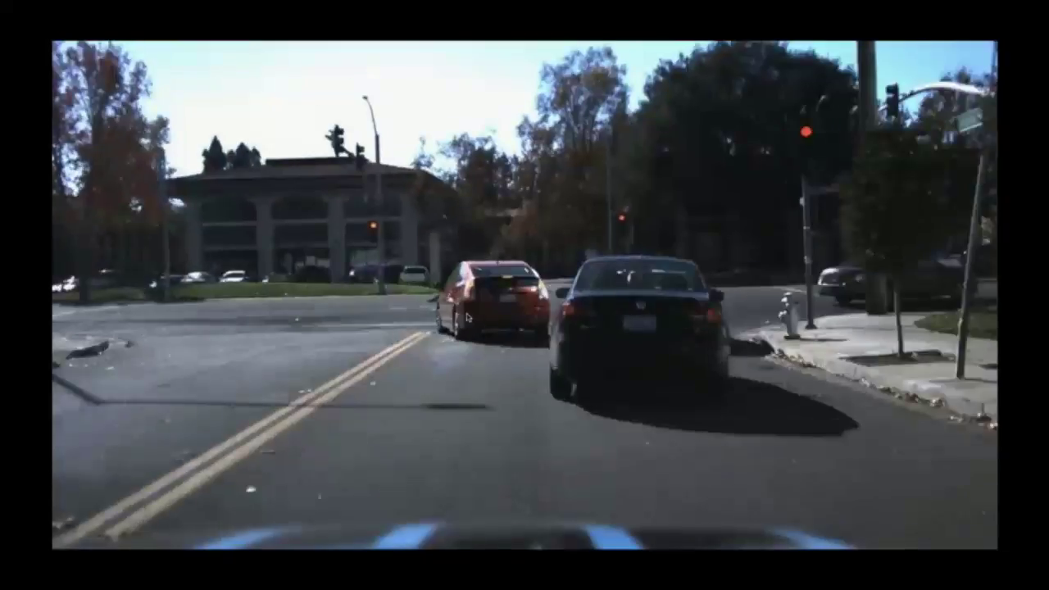